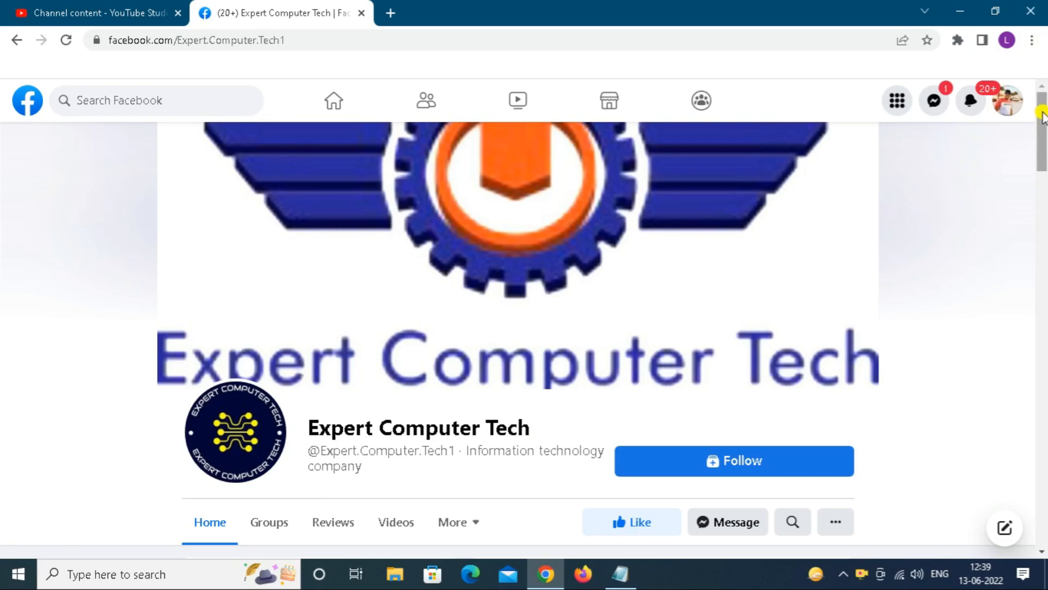
- Look through the Expert Computer Tech page's posts and information as an example of a business Page
scroll(1040, 130, down, 3)
drag(1041, 133, 1044, 288)
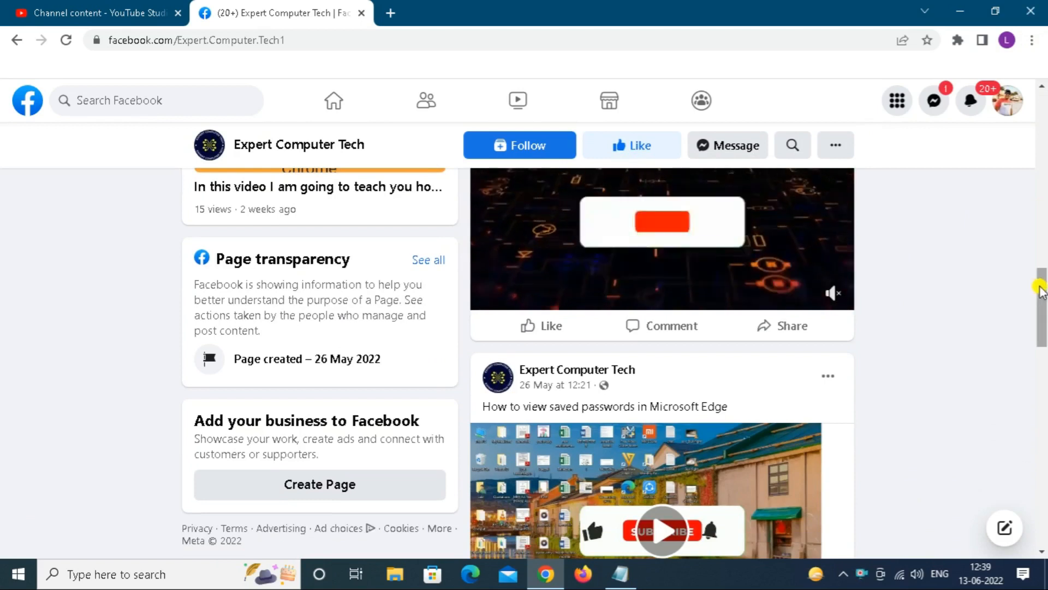
drag(1042, 287, 1038, 109)
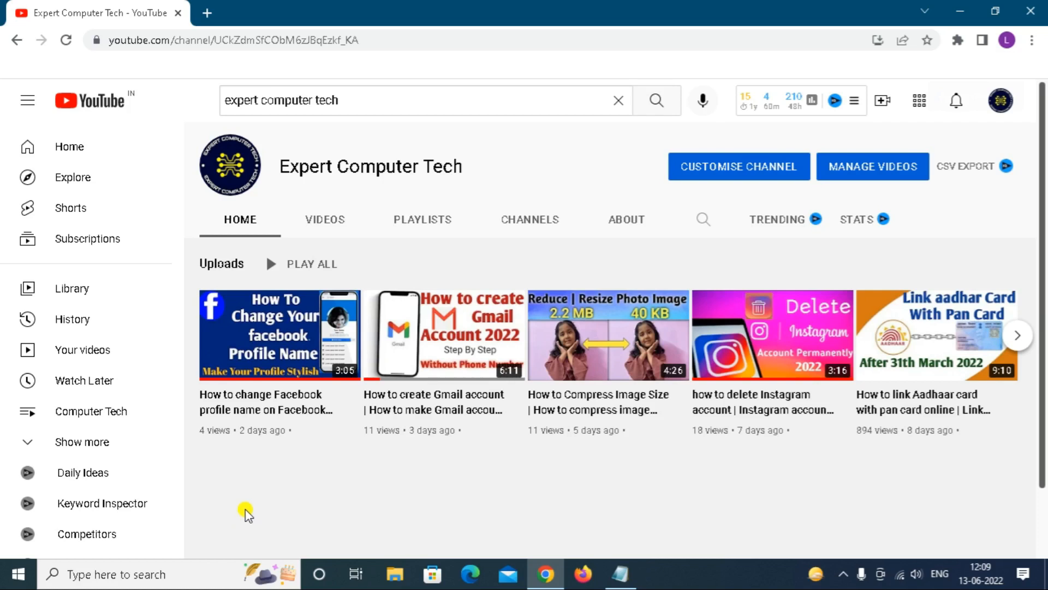
click(206, 14)
click(196, 40)
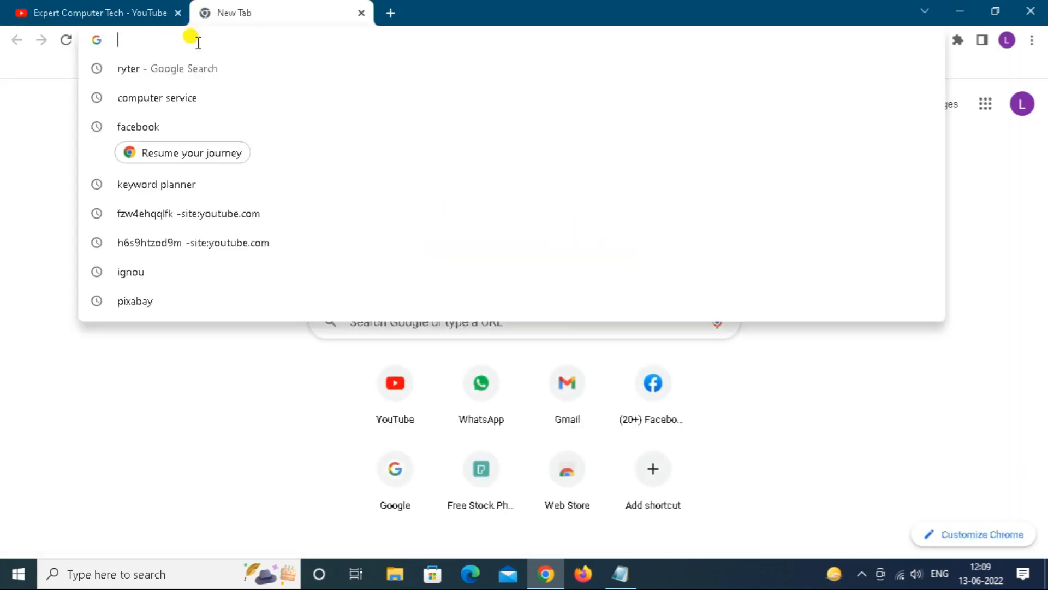
text(www.)
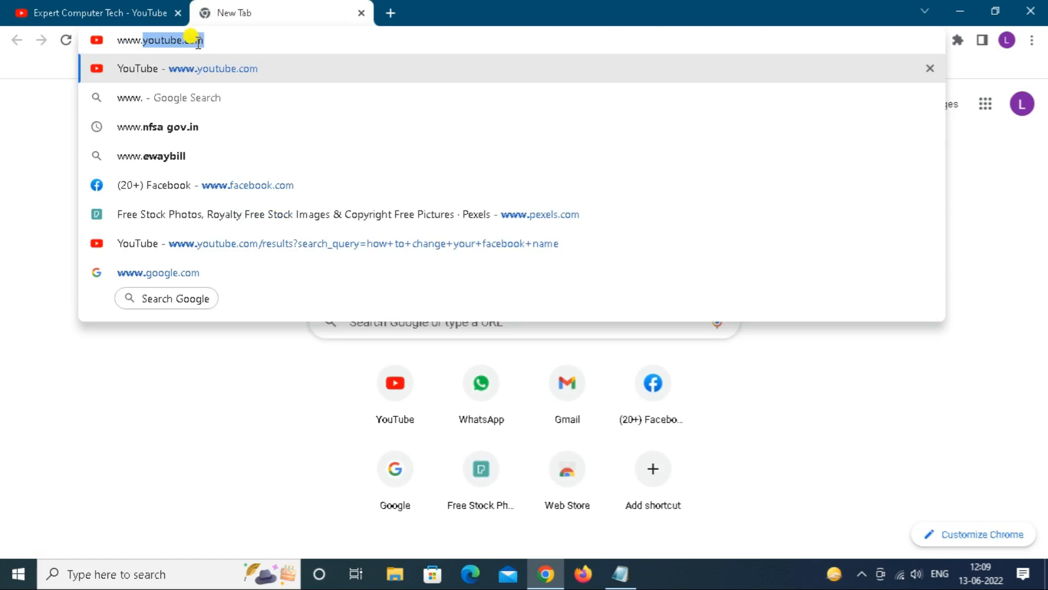
text(facebook.com)
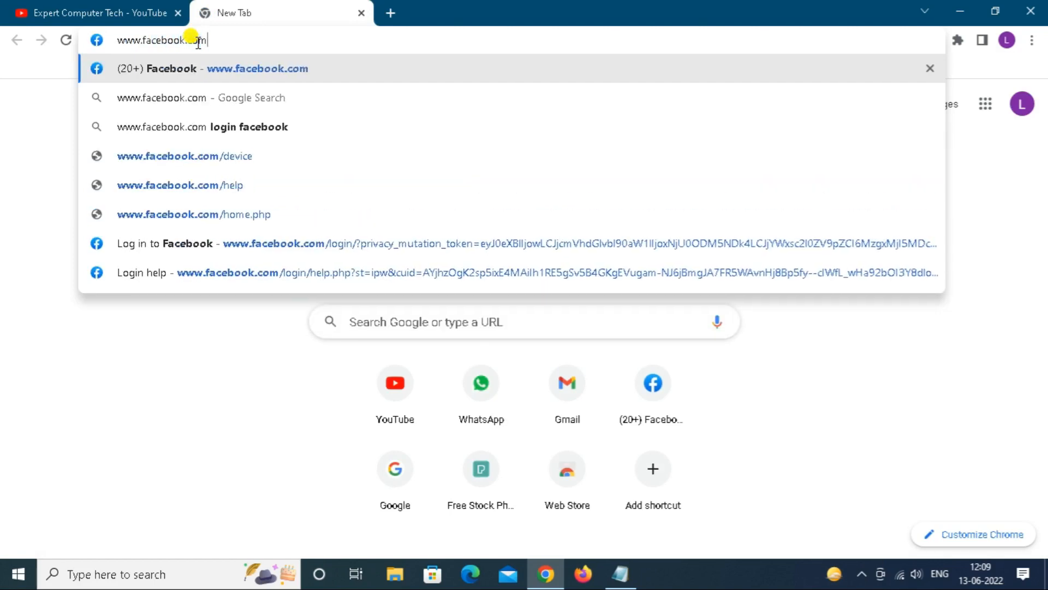
key(Return)
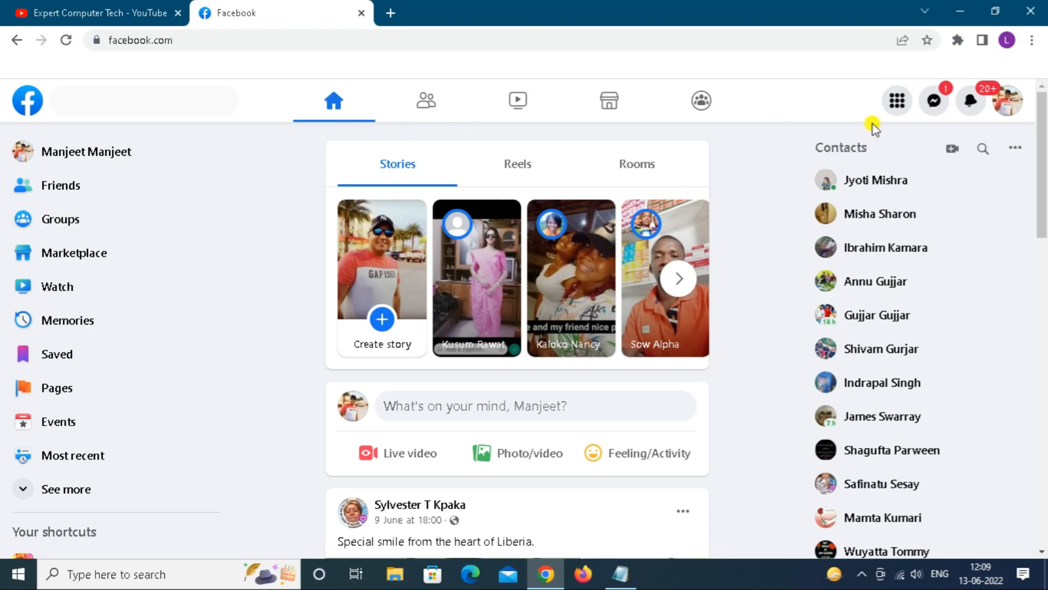
- Start creating a new Facebook Page and name it "Computer Service"
click(896, 104)
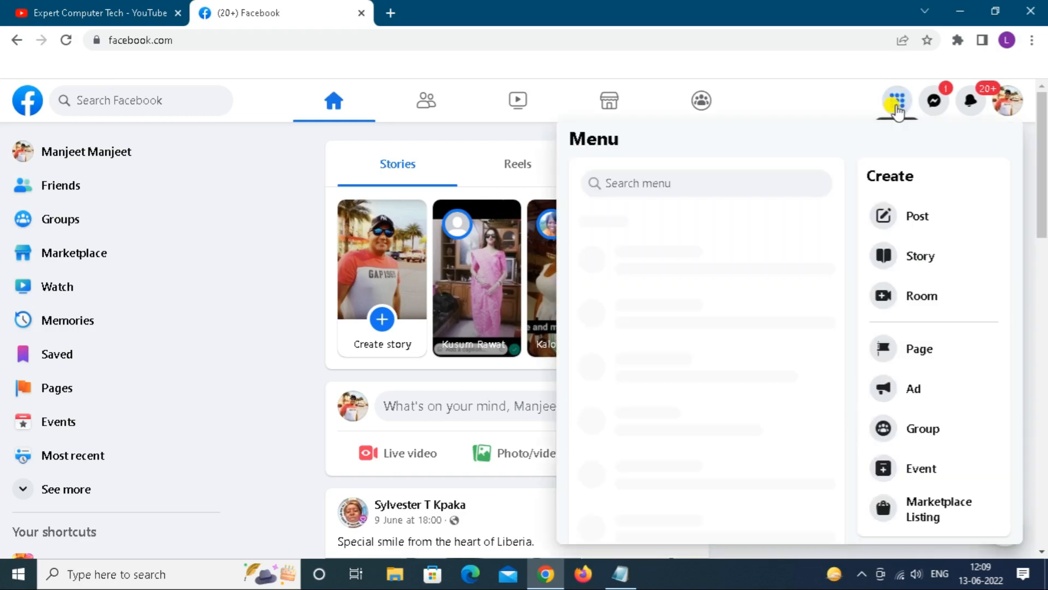
click(902, 350)
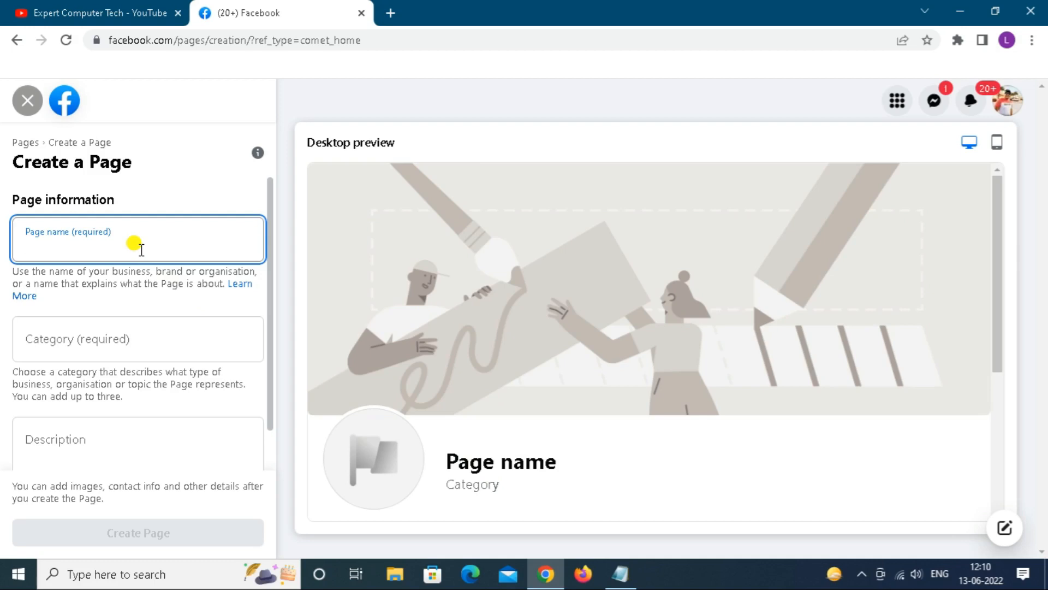
text(Compu)
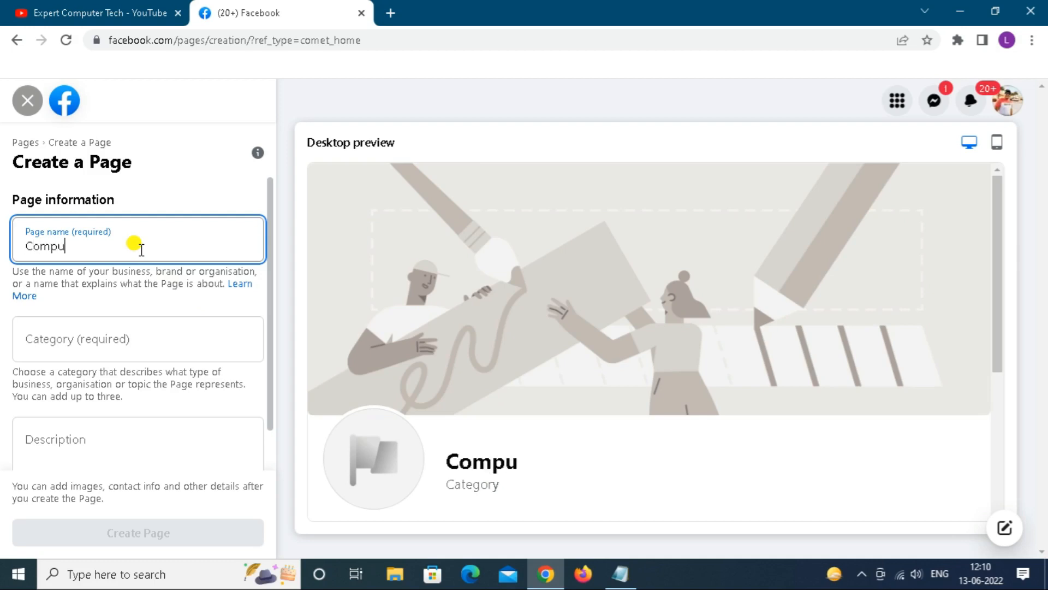
text(ter S)
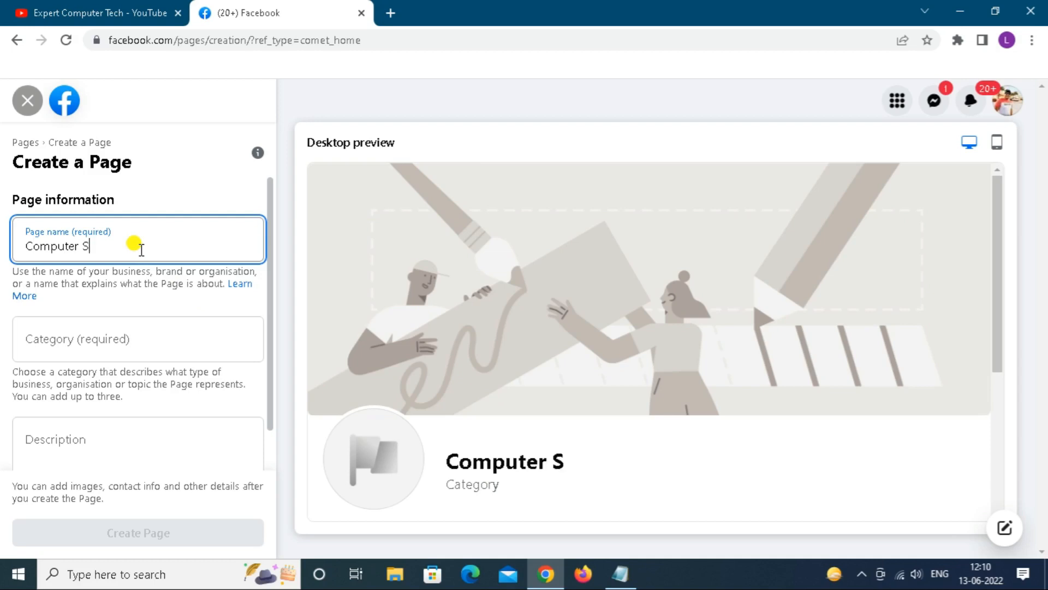
text(ervice)
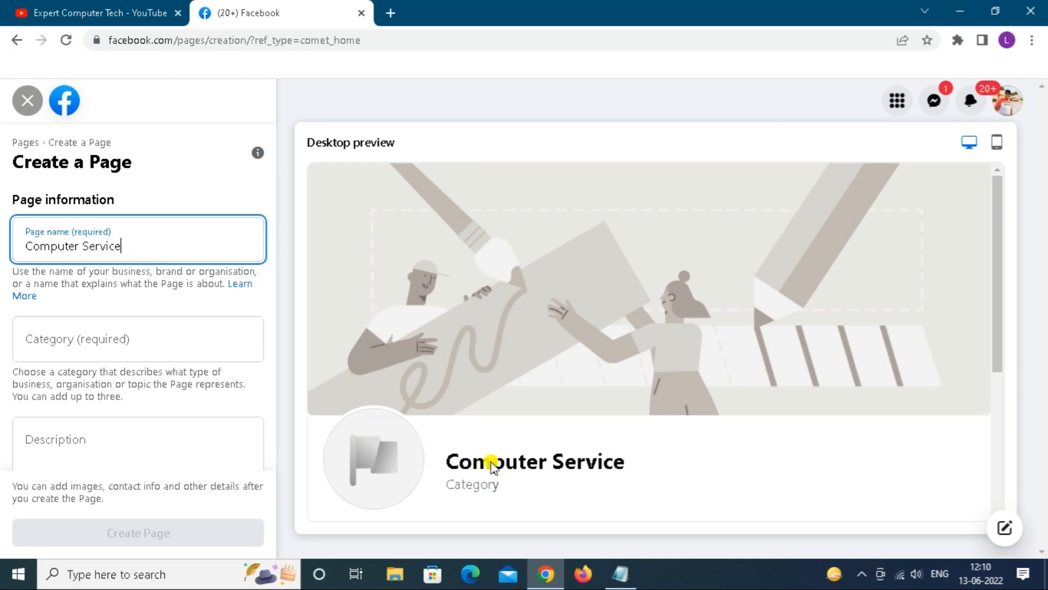
- Assign the categories Computer repair service and Computer shop to the Page
click(121, 331)
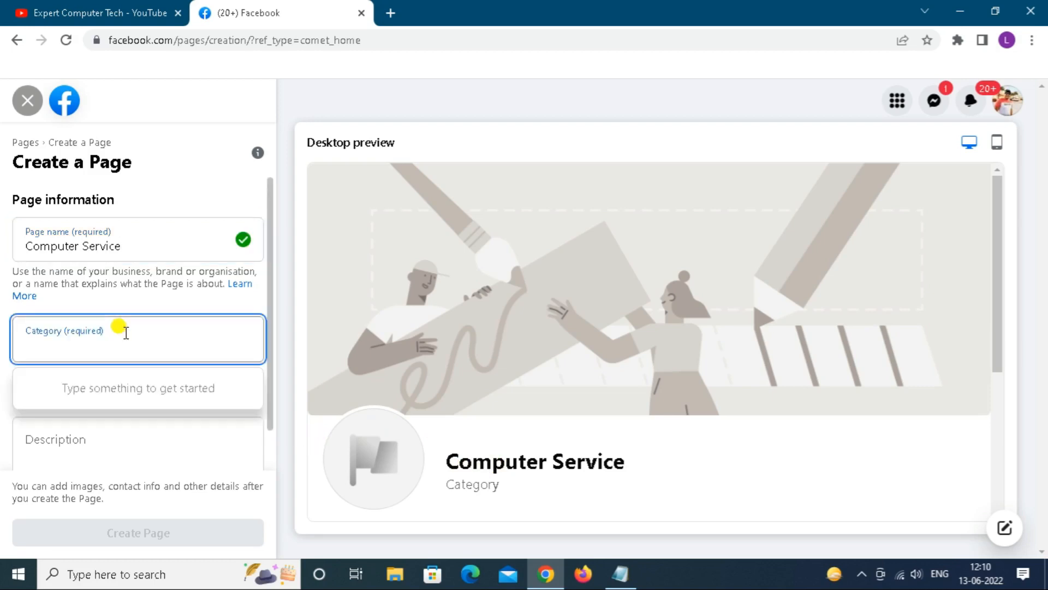
text(Comput)
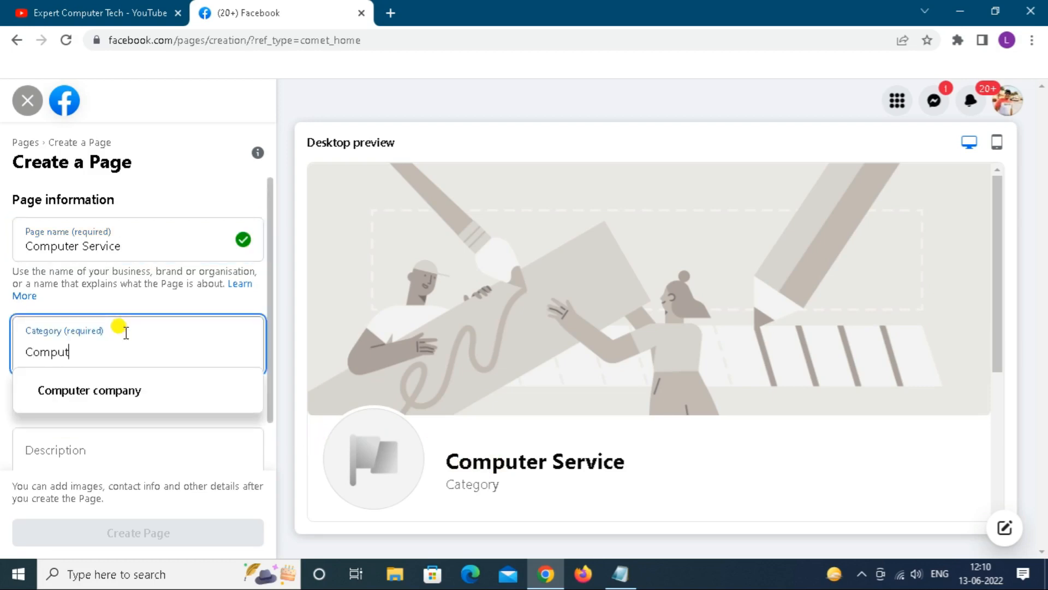
text(er)
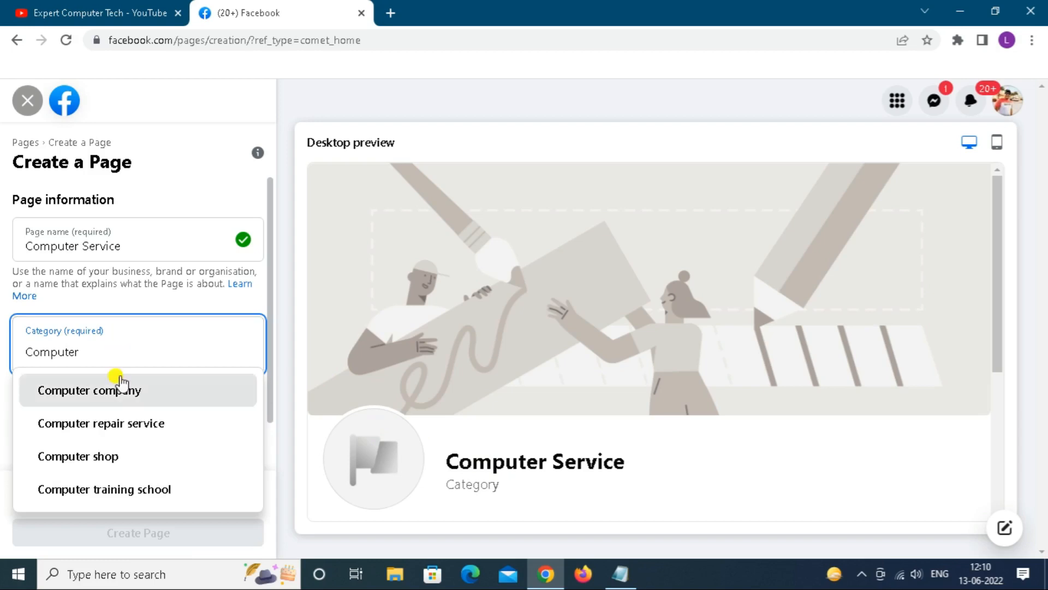
click(119, 425)
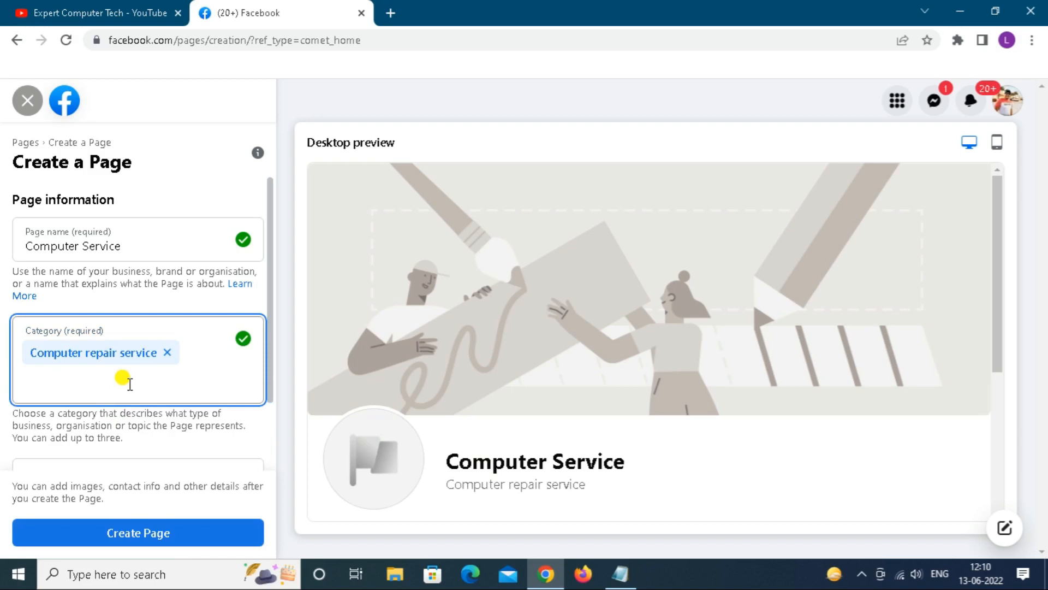
text(Compu)
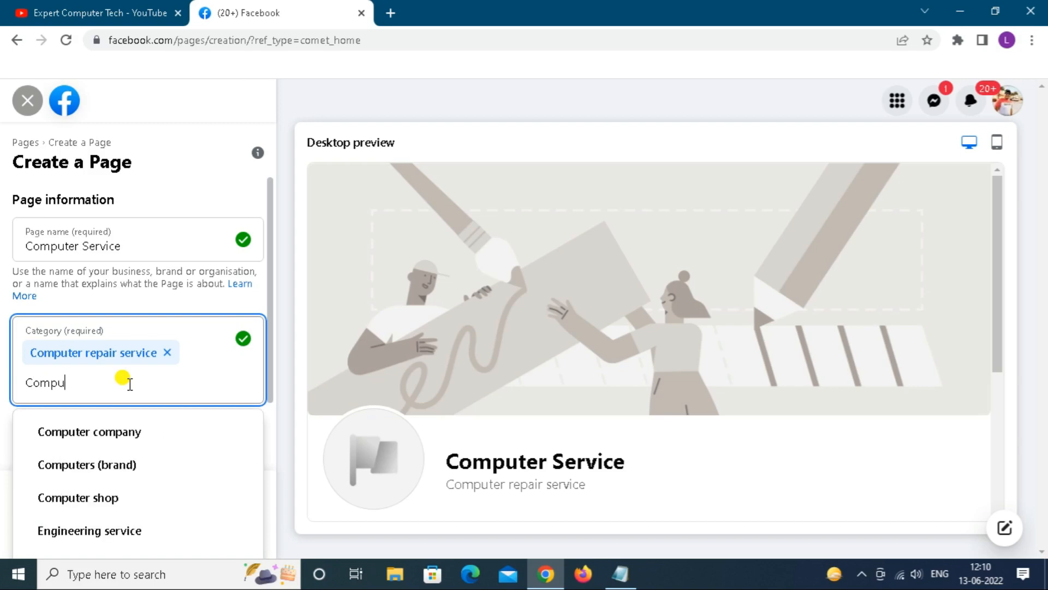
text(ter)
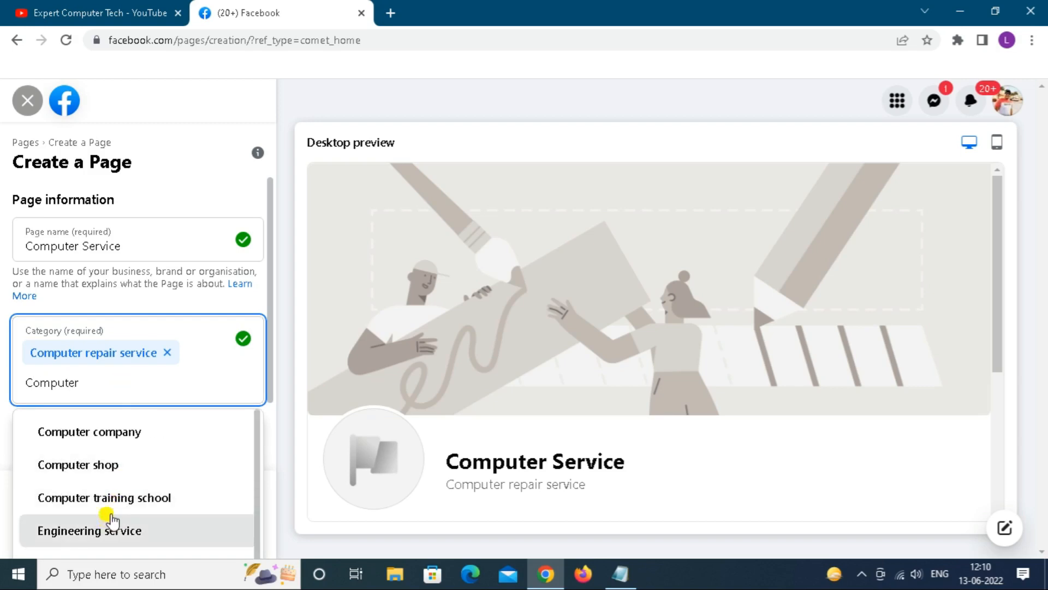
click(110, 464)
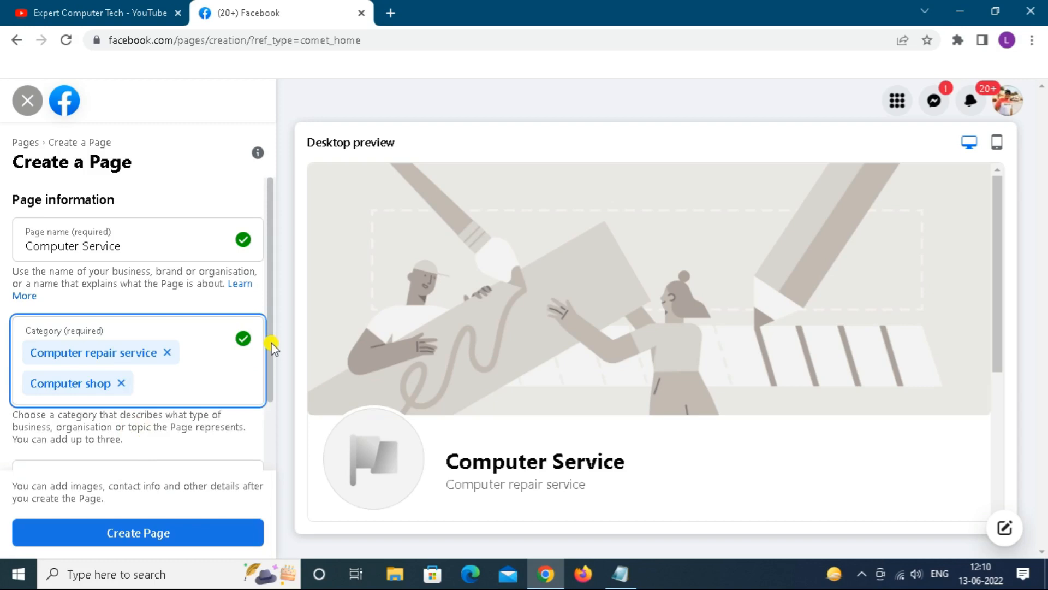
- Copy the full computer repair text from Notepad into the Page's description and create the Page
drag(272, 344, 253, 435)
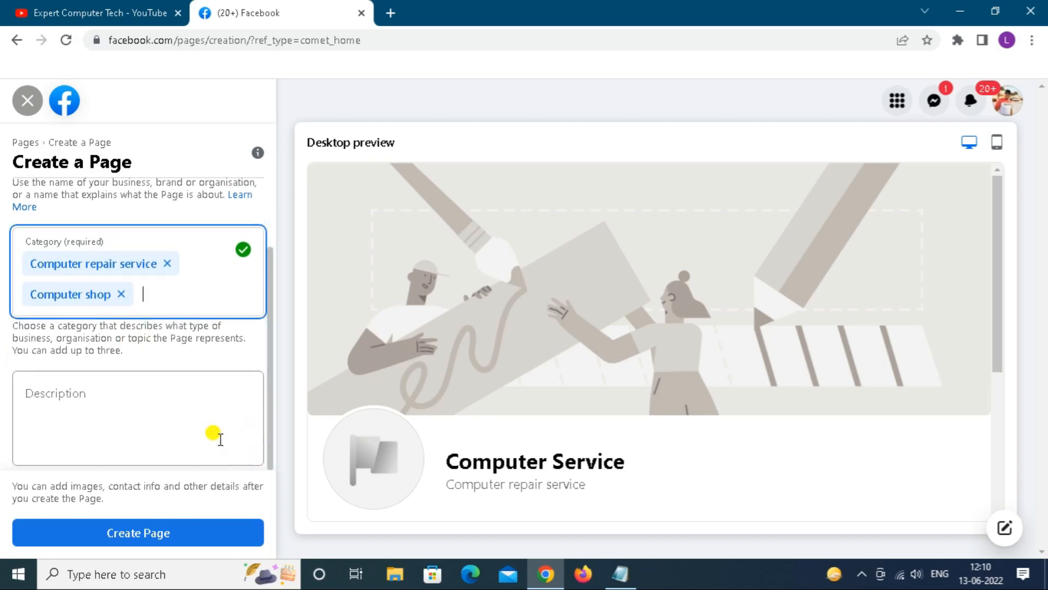
click(207, 414)
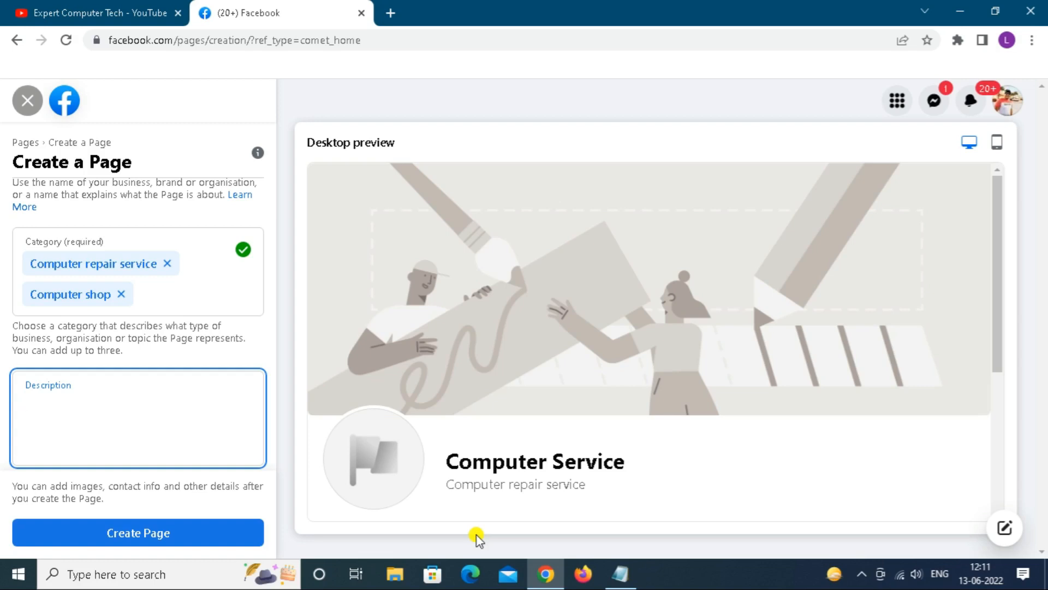
click(621, 575)
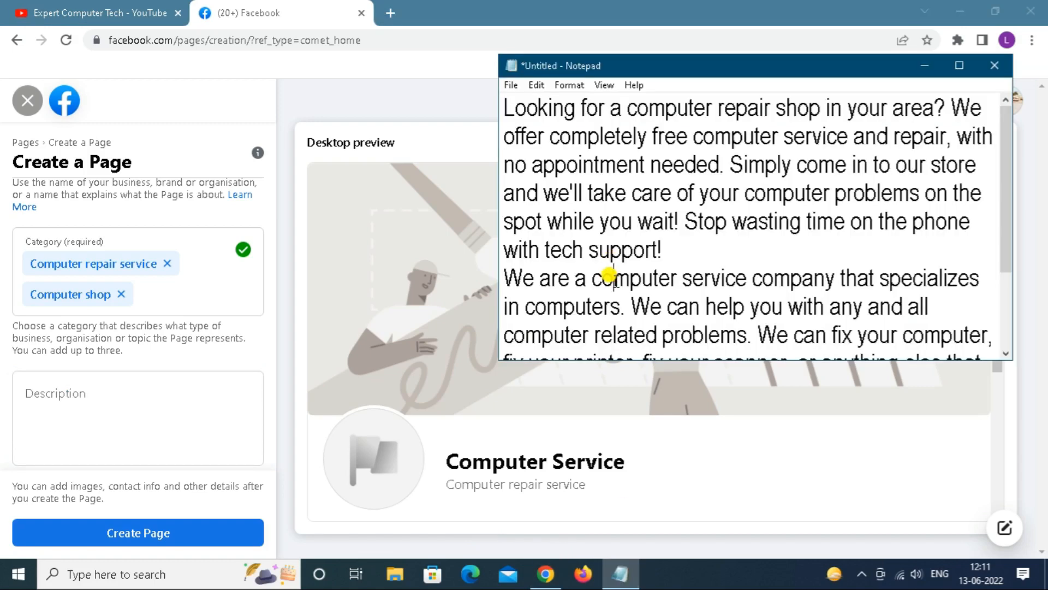
key(ctrl+a)
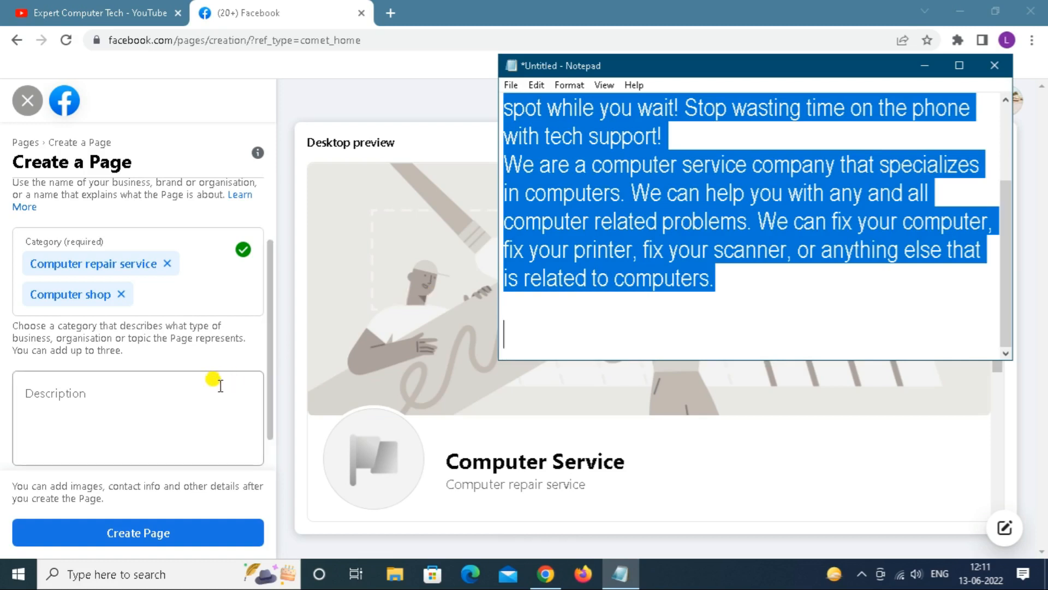
click(190, 386)
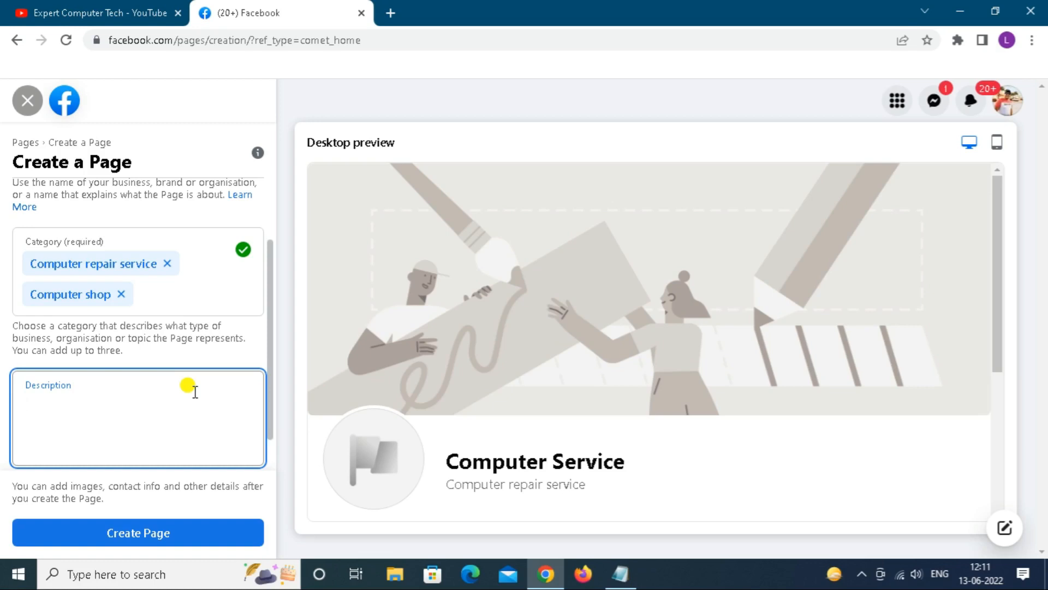
key(ctrl+v)
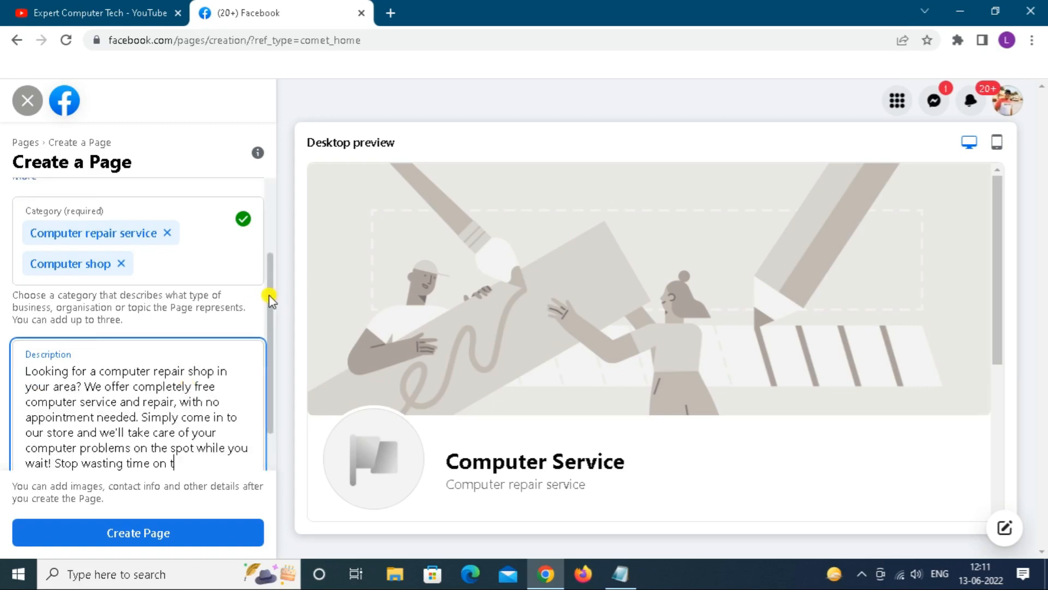
scroll(270, 300, down, 1)
scroll(269, 307, down, 1)
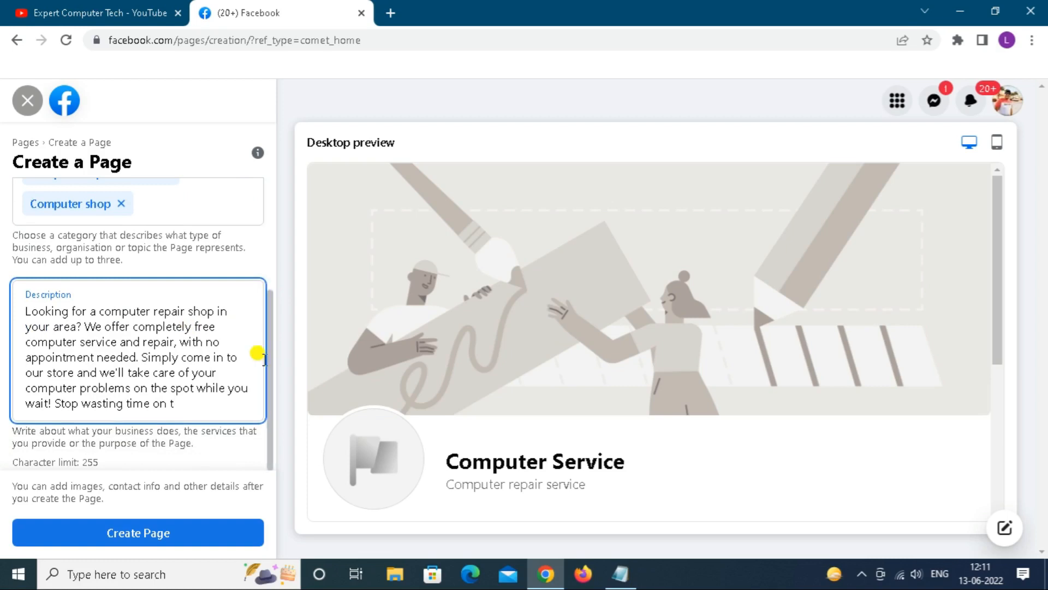
click(140, 538)
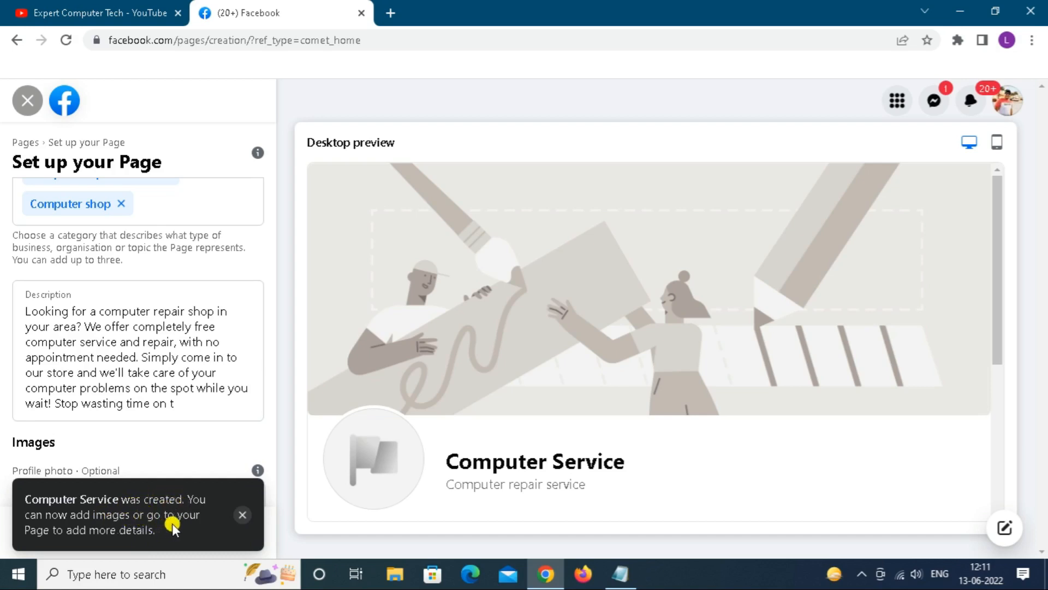
click(241, 515)
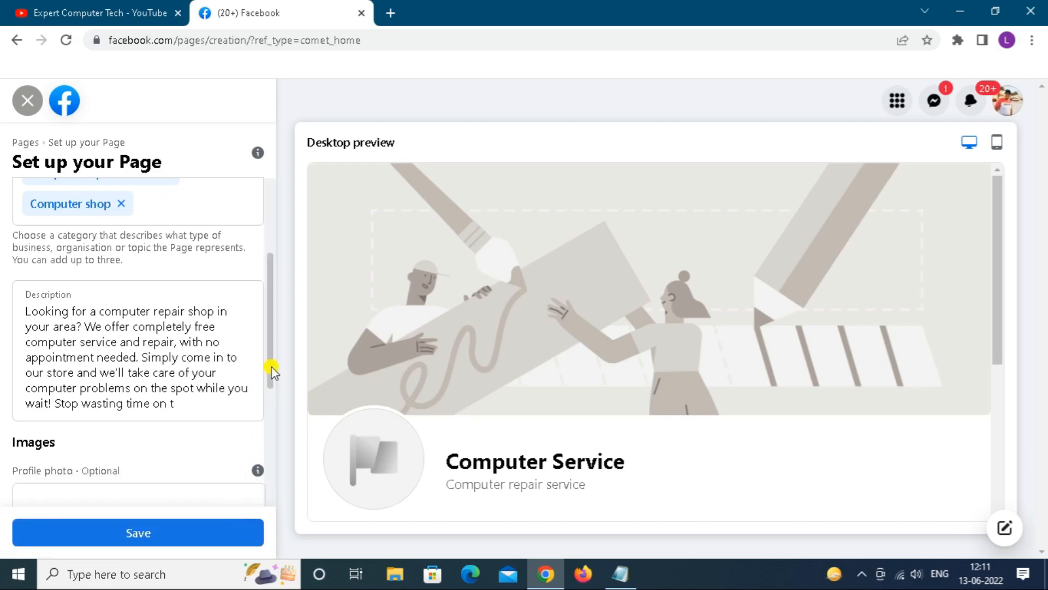
- Add the image 20220611_105548 from the My video folder as the profile picture and remove it again
drag(271, 369, 268, 466)
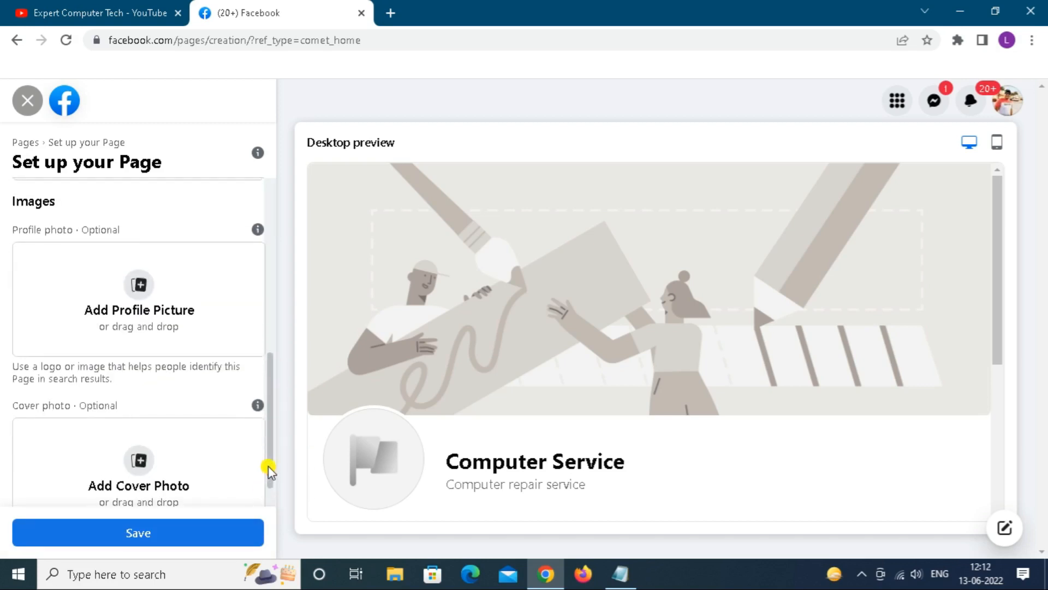
click(141, 291)
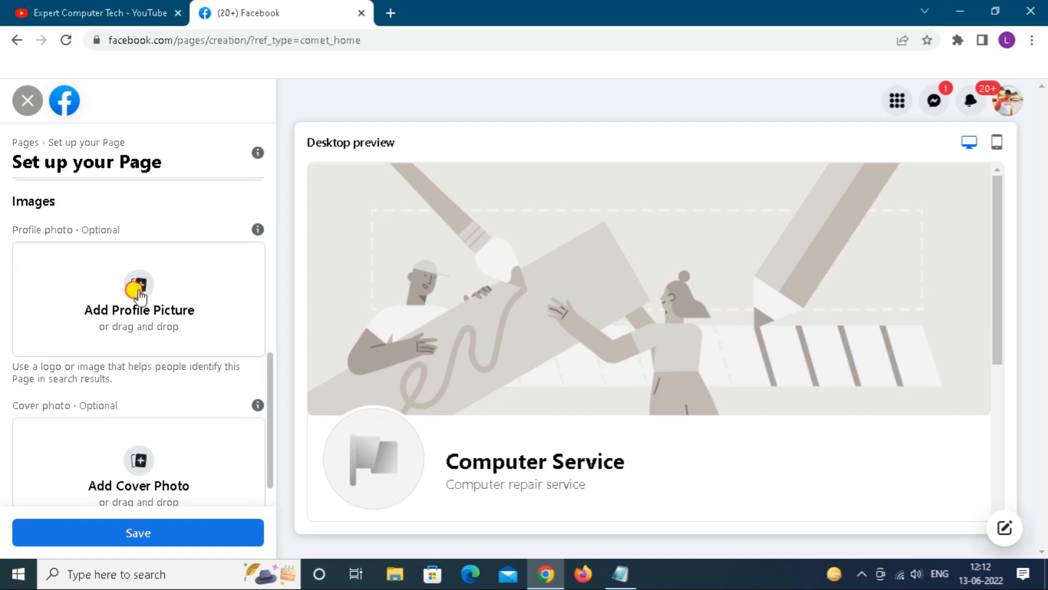
click(139, 285)
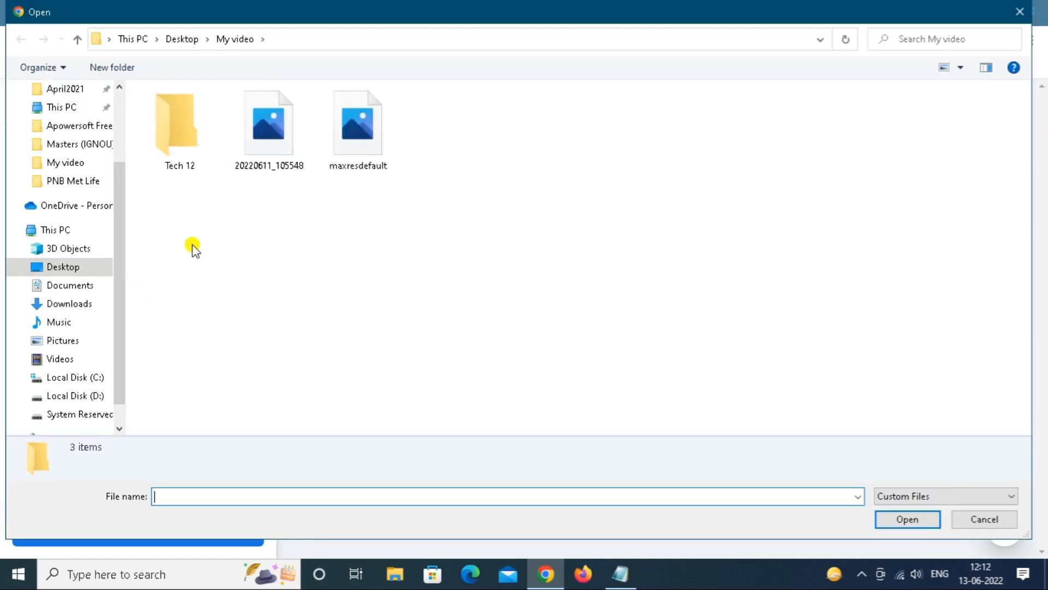
click(262, 114)
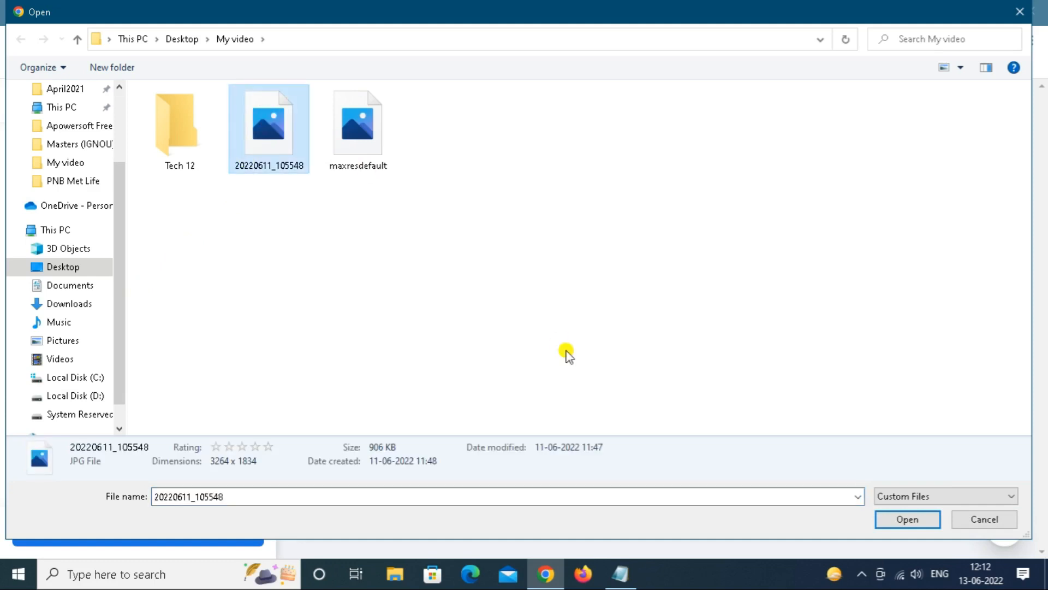
click(886, 519)
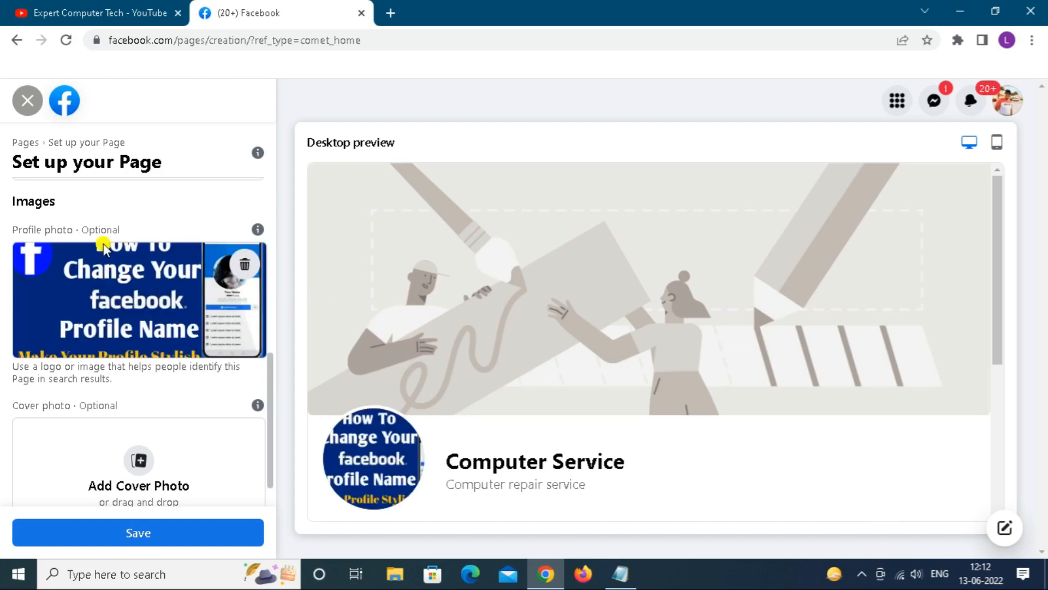
click(245, 265)
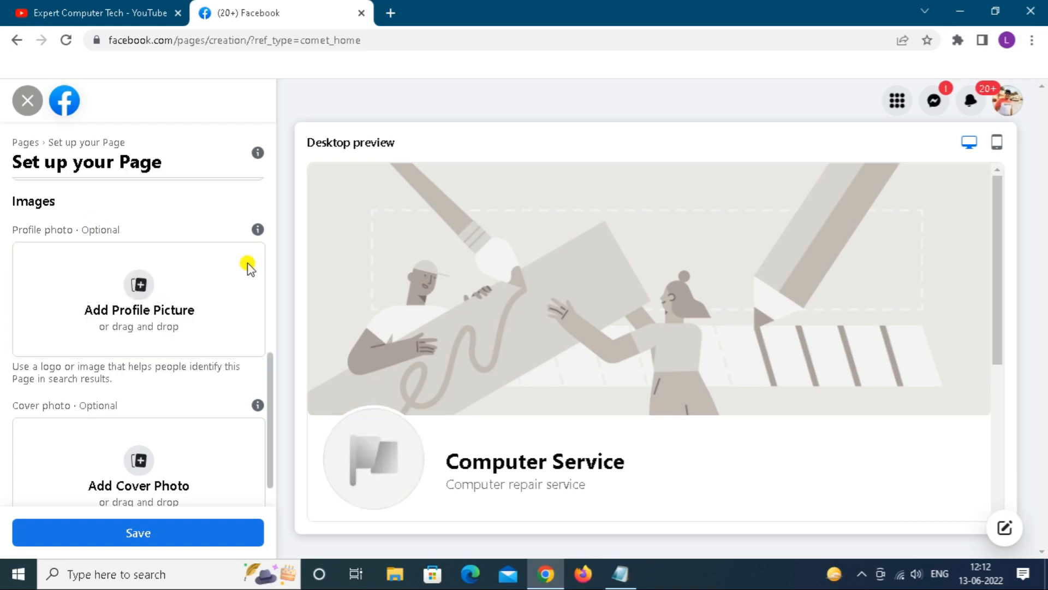
click(142, 284)
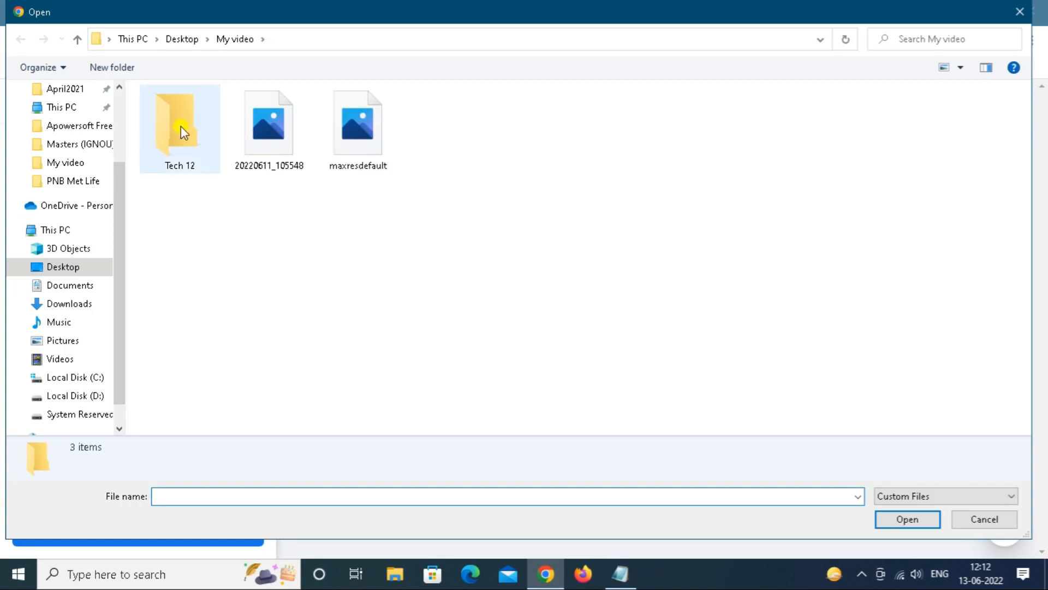
double_click(162, 133)
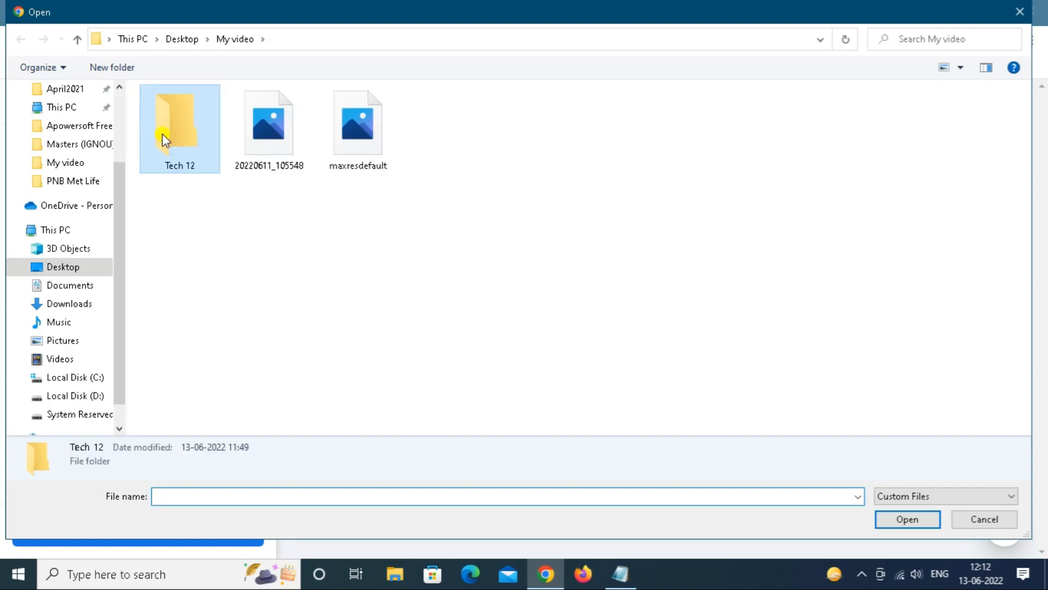
click(191, 136)
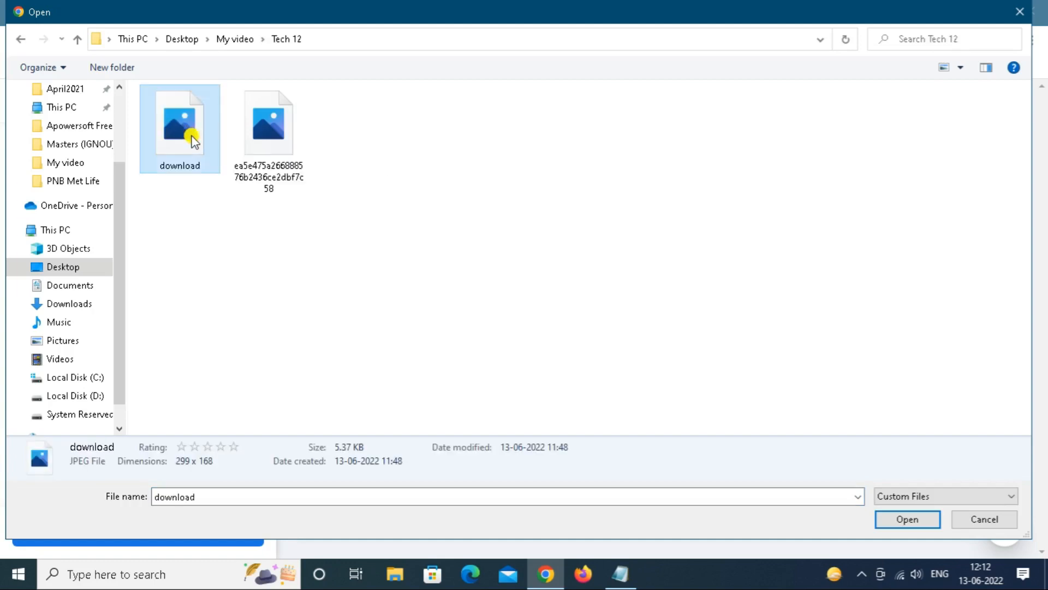
click(885, 519)
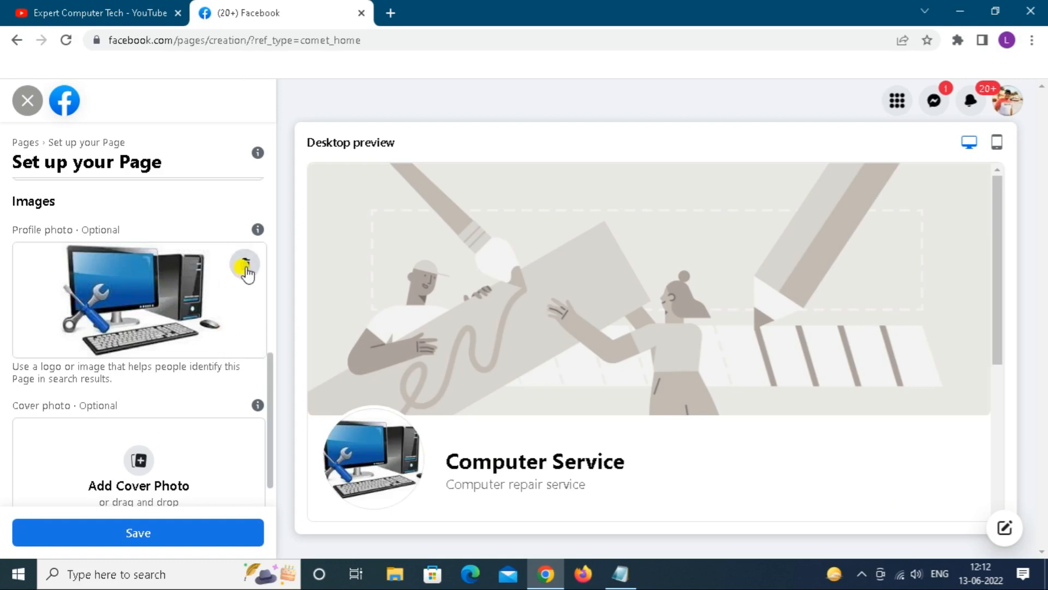
- Add the image download from the Tech 12 folder as the cover photo and remove it again
drag(272, 392, 271, 427)
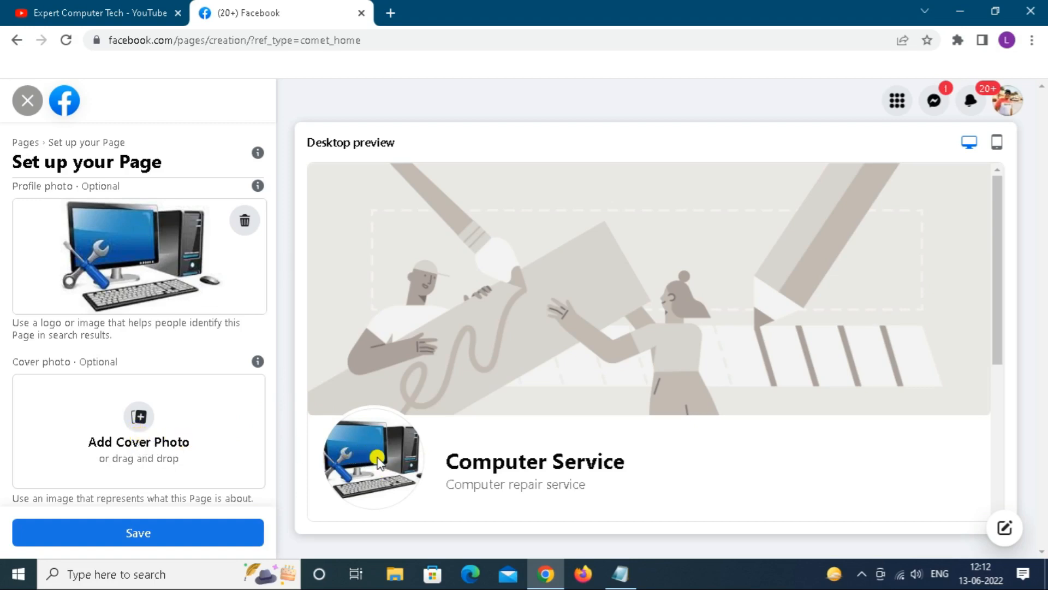
click(141, 422)
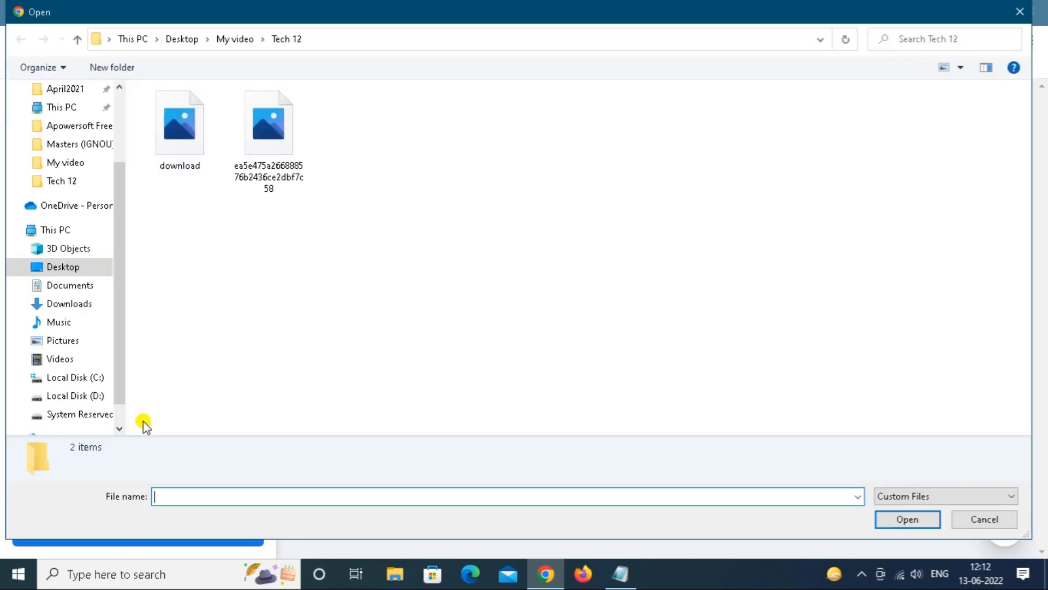
click(184, 162)
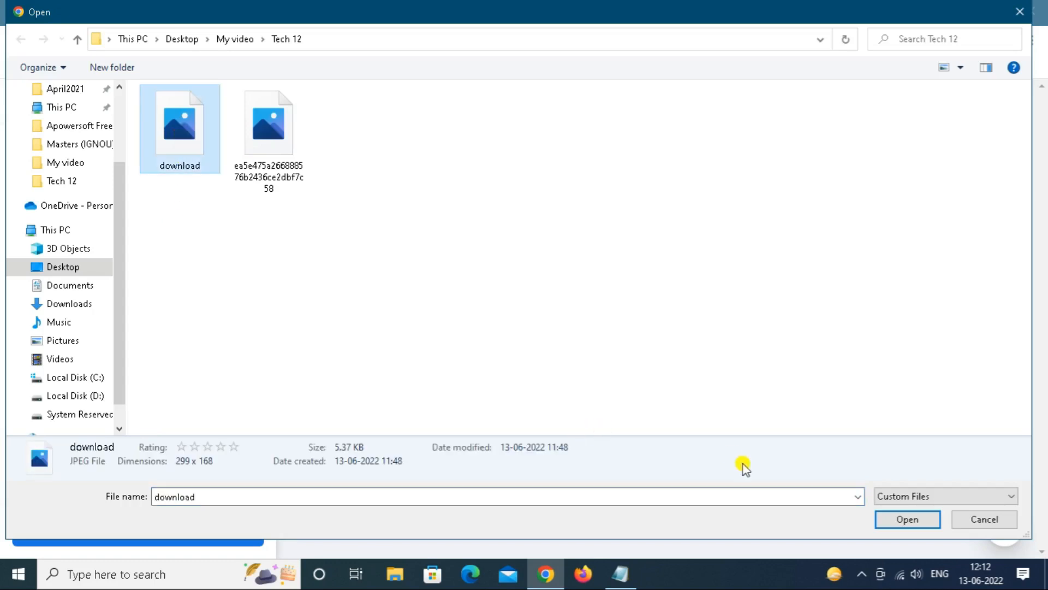
click(877, 520)
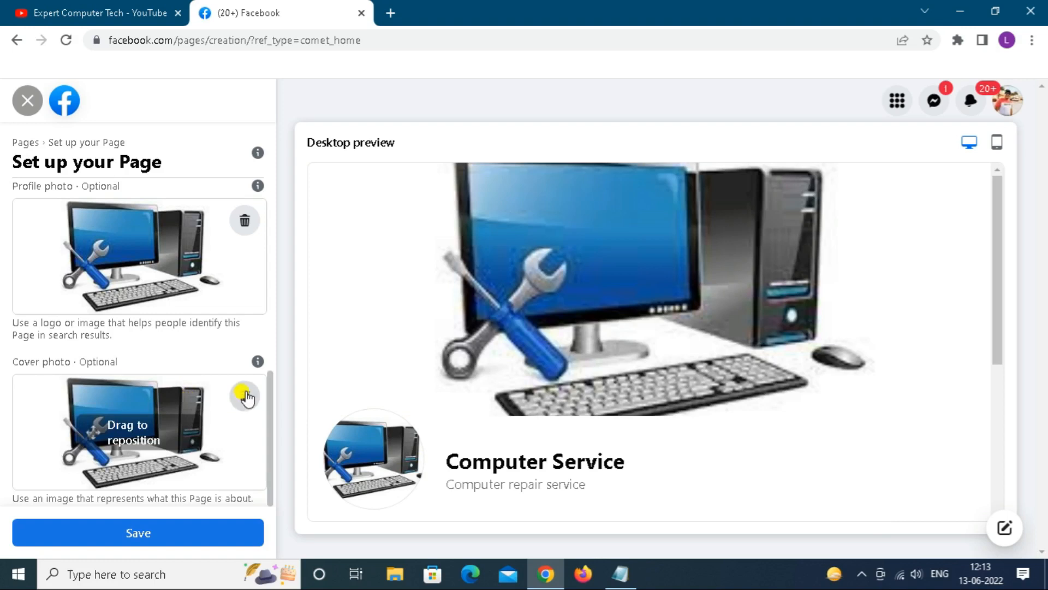
click(244, 395)
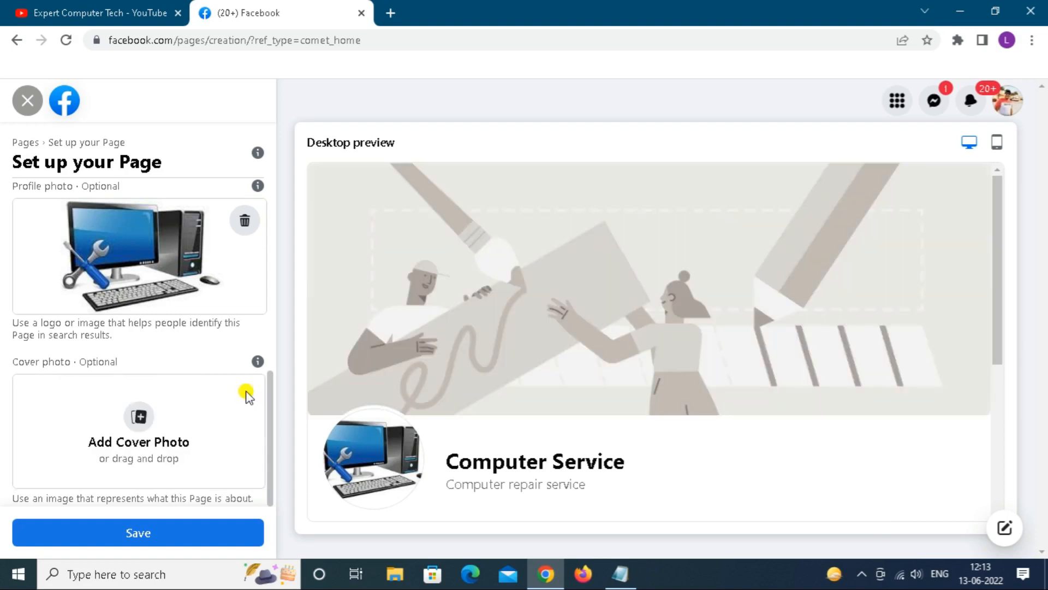
- Add the image ea5e475a266888576b2436ce2dbf7c58 from the Tech 12 folder as the cover photo and save the Page setup
click(142, 418)
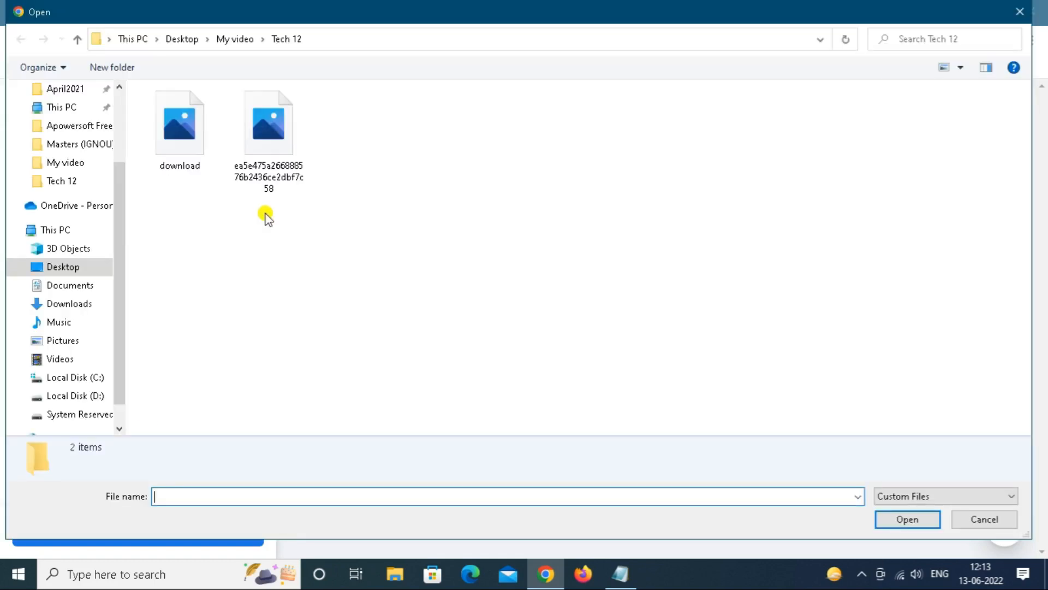
click(270, 139)
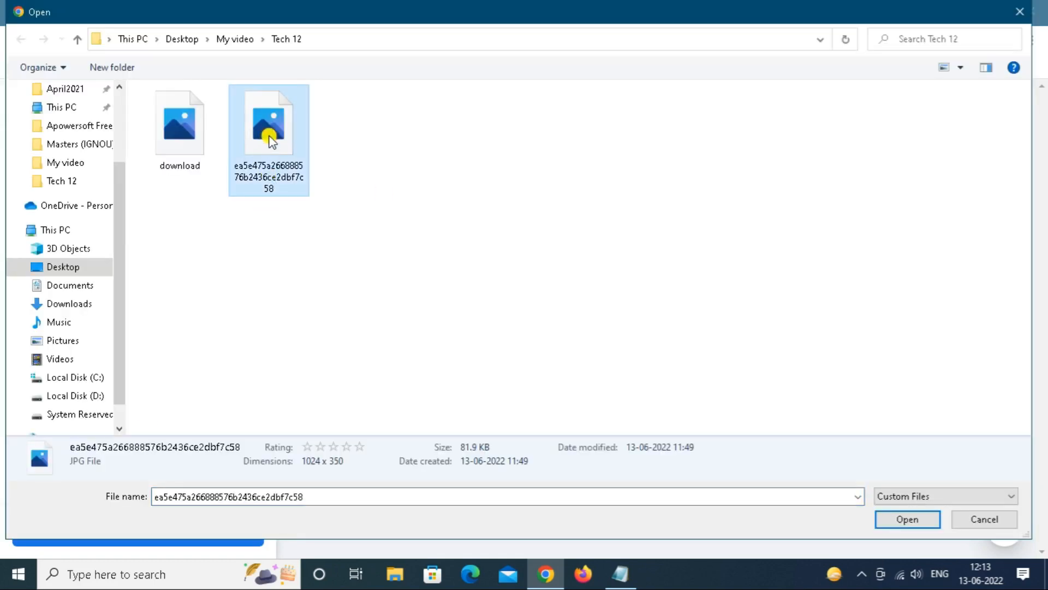
click(898, 520)
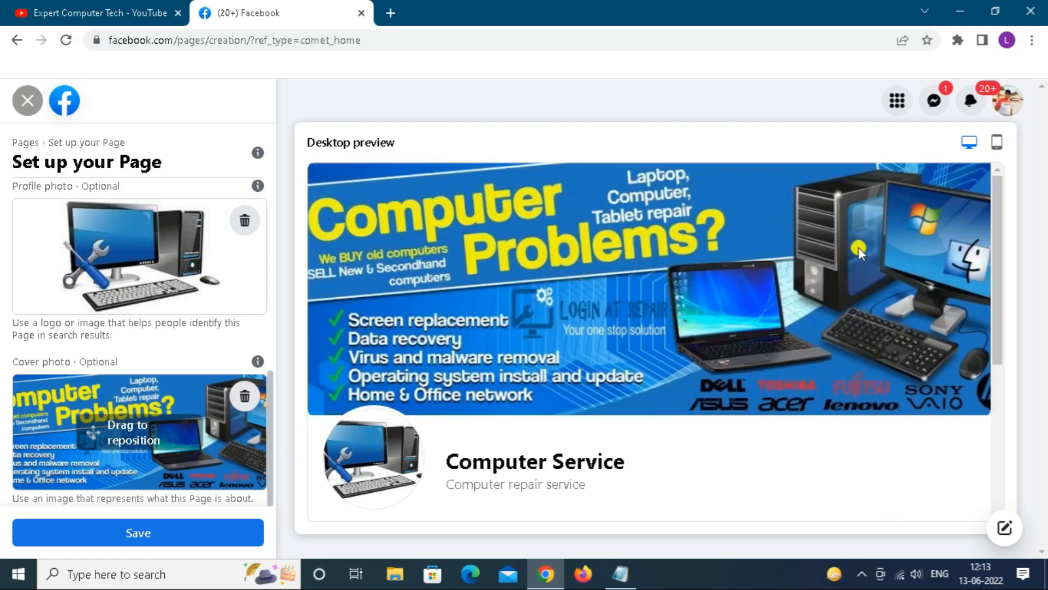
mouse_move(994, 208)
mouse_down()
mouse_move(997, 355)
mouse_move(996, 205)
mouse_up()
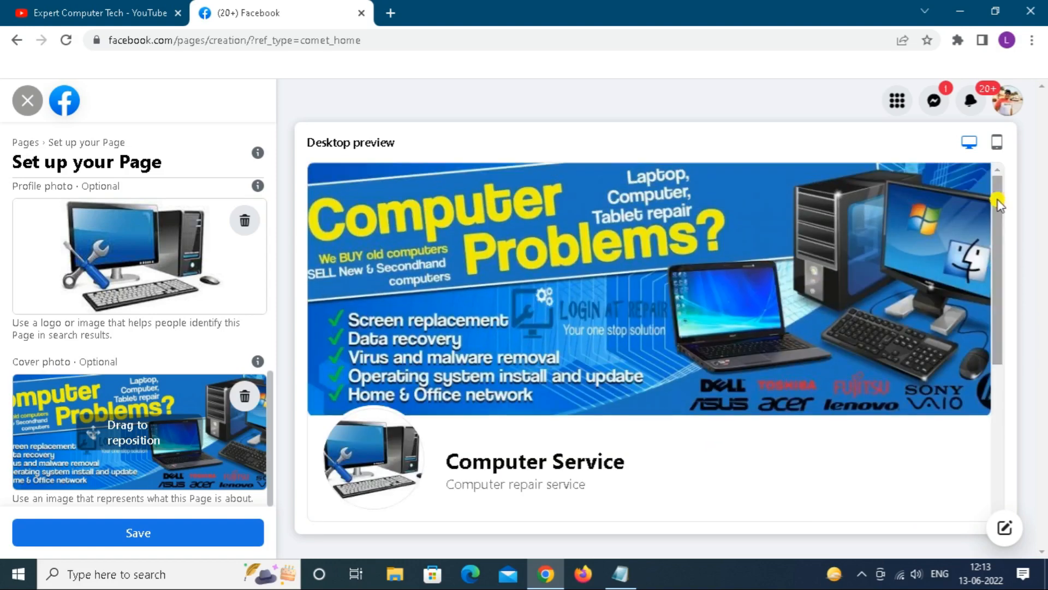
click(140, 533)
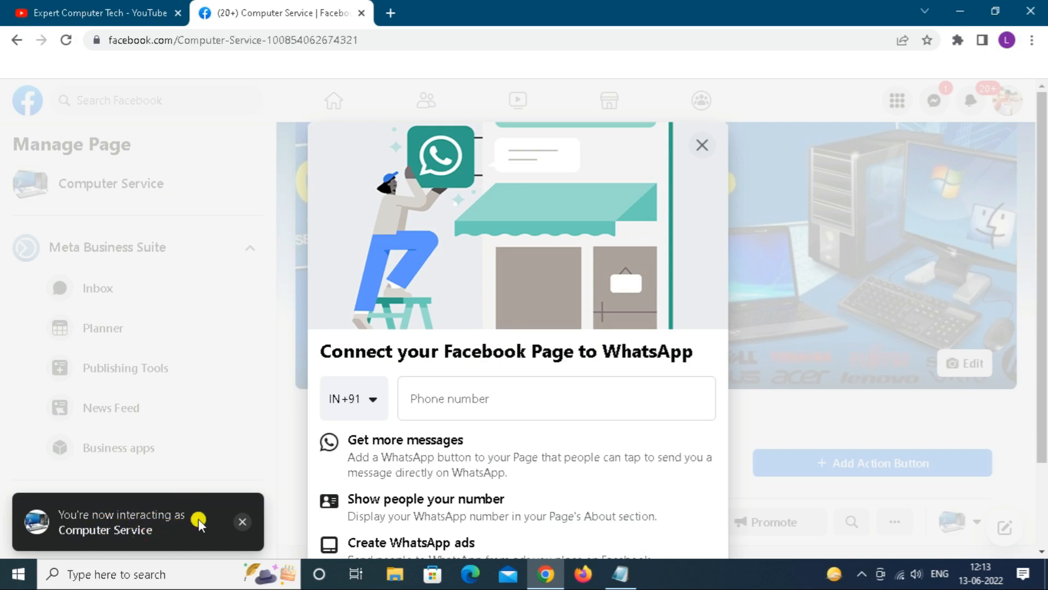
- Dismiss the offer to connect the Page to WhatsApp without entering a phone number, and confirm leaving
click(471, 396)
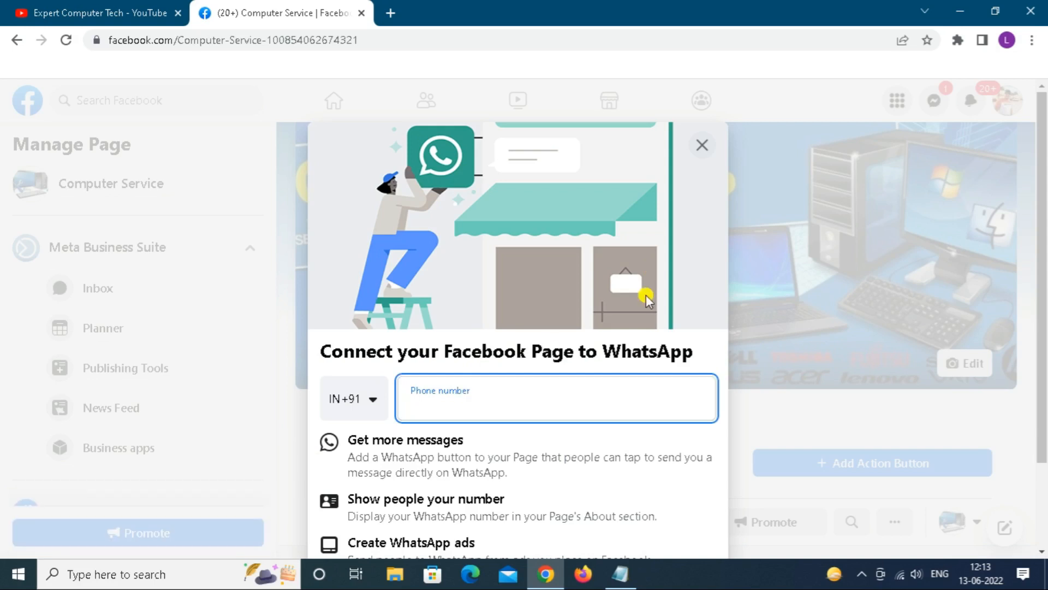
scroll(1043, 208, down, 1)
drag(1043, 207, 1043, 261)
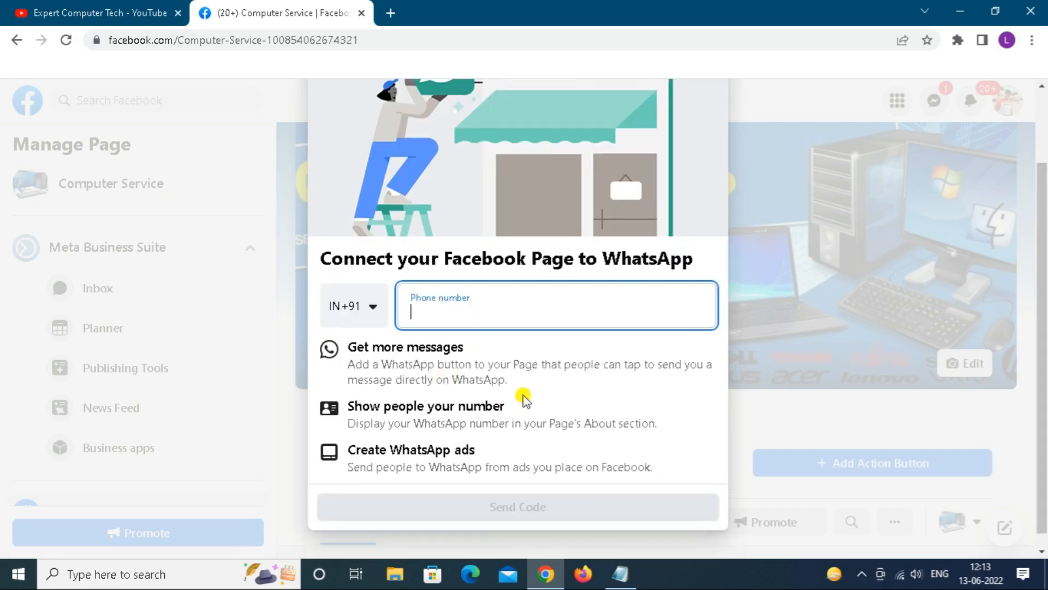
click(790, 424)
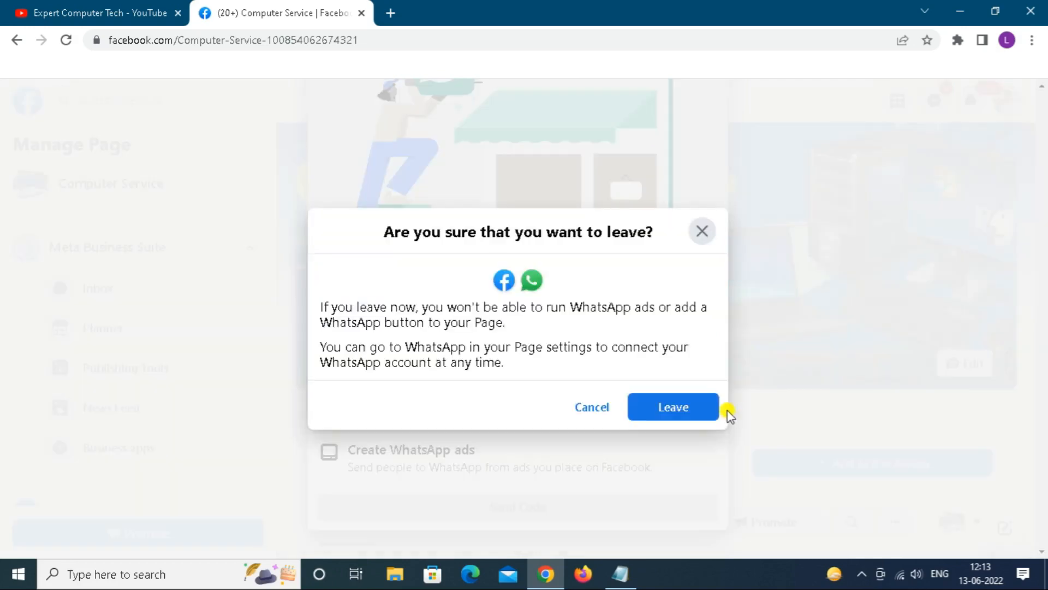
click(655, 413)
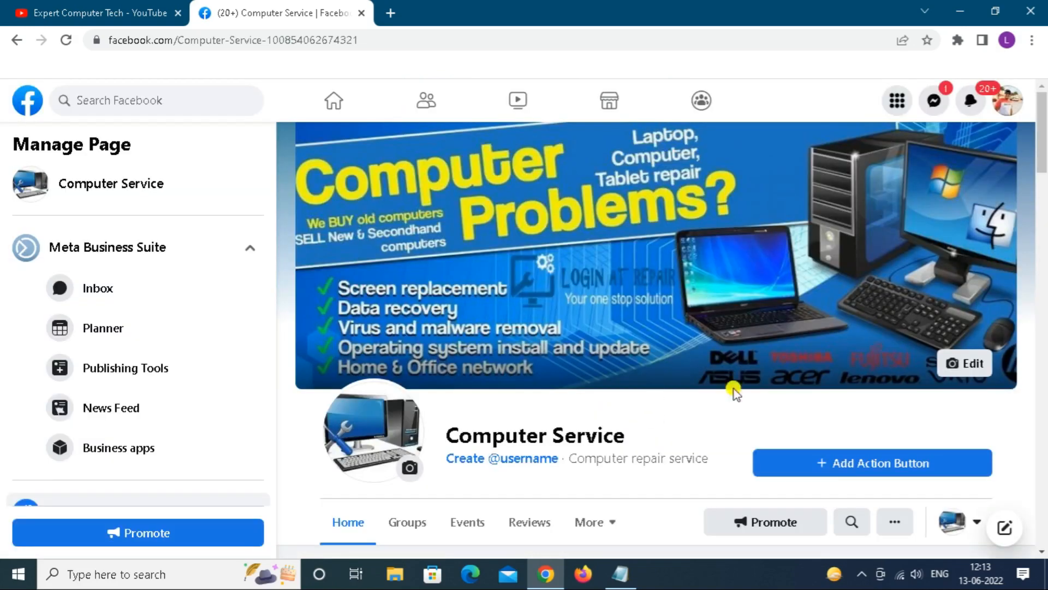
- Examine the location form in the Page's About section, including its address fields and no-location option, and close it
drag(1043, 156, 1043, 212)
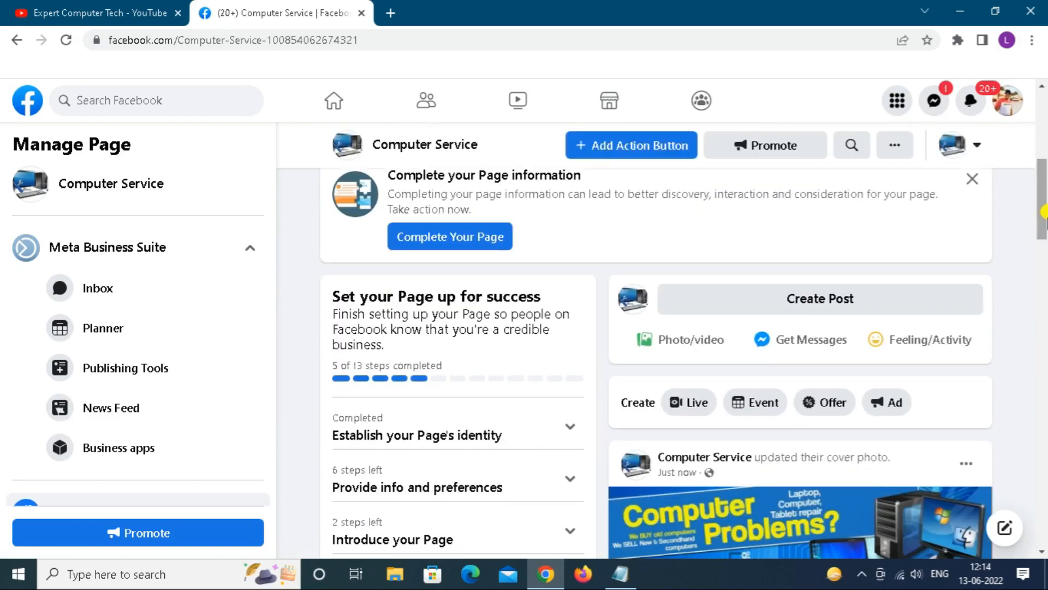
drag(1043, 212, 1044, 418)
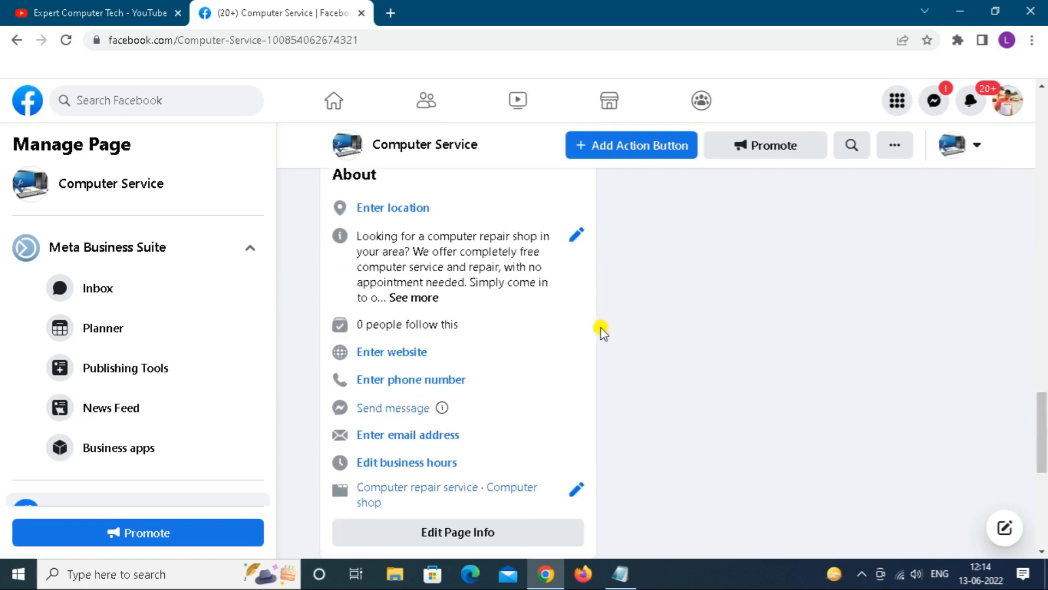
click(382, 209)
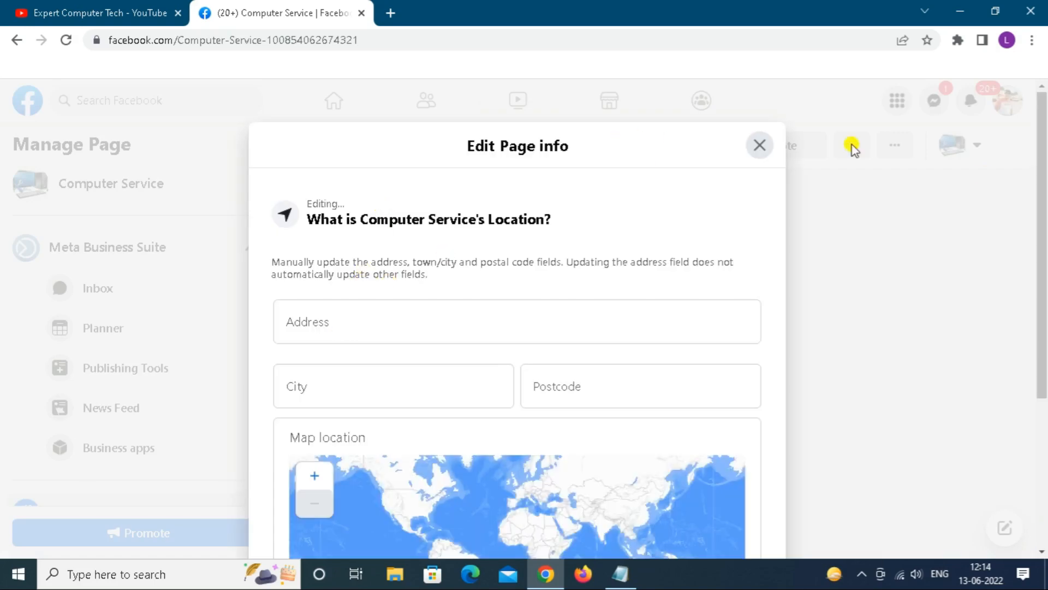
scroll(1043, 164, down, 4)
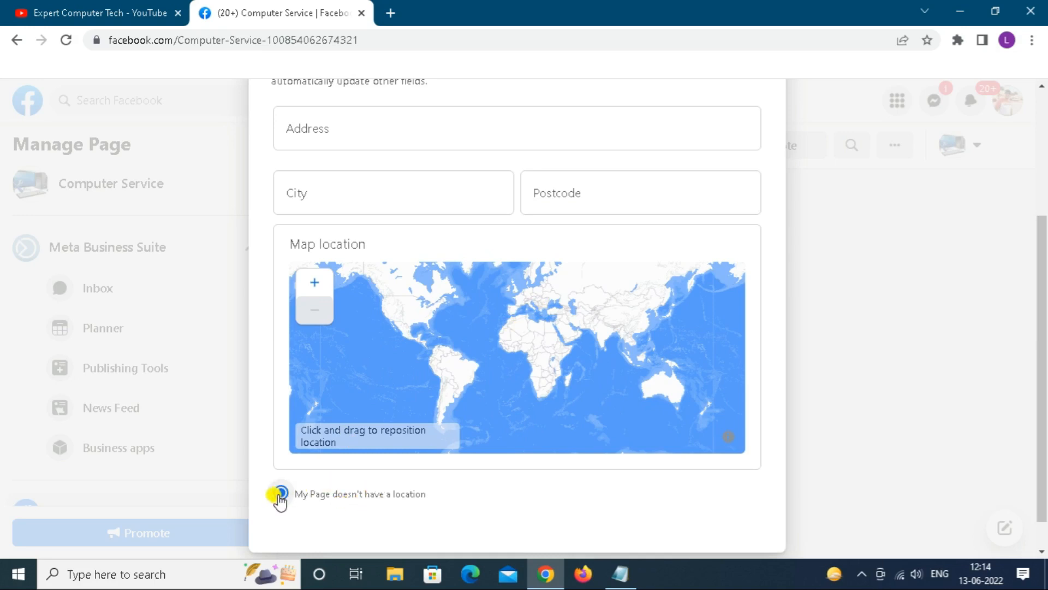
click(280, 494)
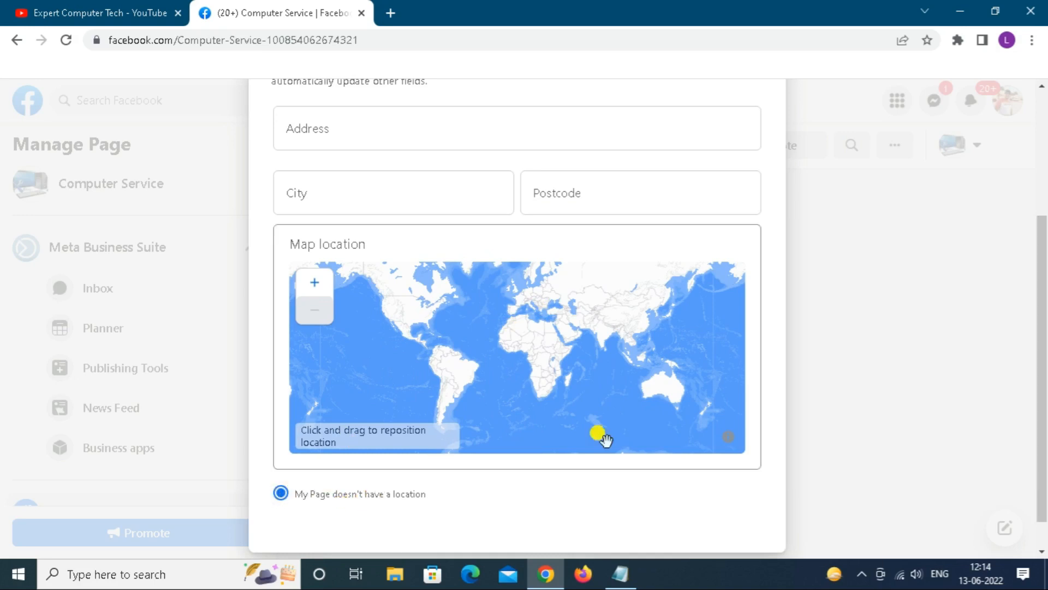
scroll(1043, 404, up, 2)
drag(1043, 404, 1042, 290)
click(760, 145)
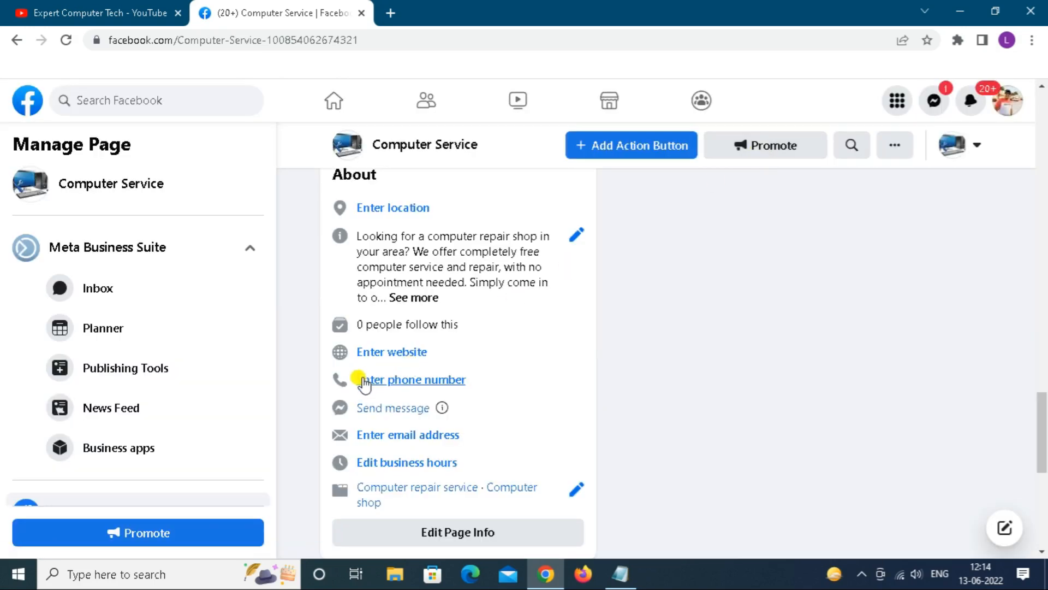
- Look at the website and email address forms in the Page's About section and close each without saving an entry
click(375, 355)
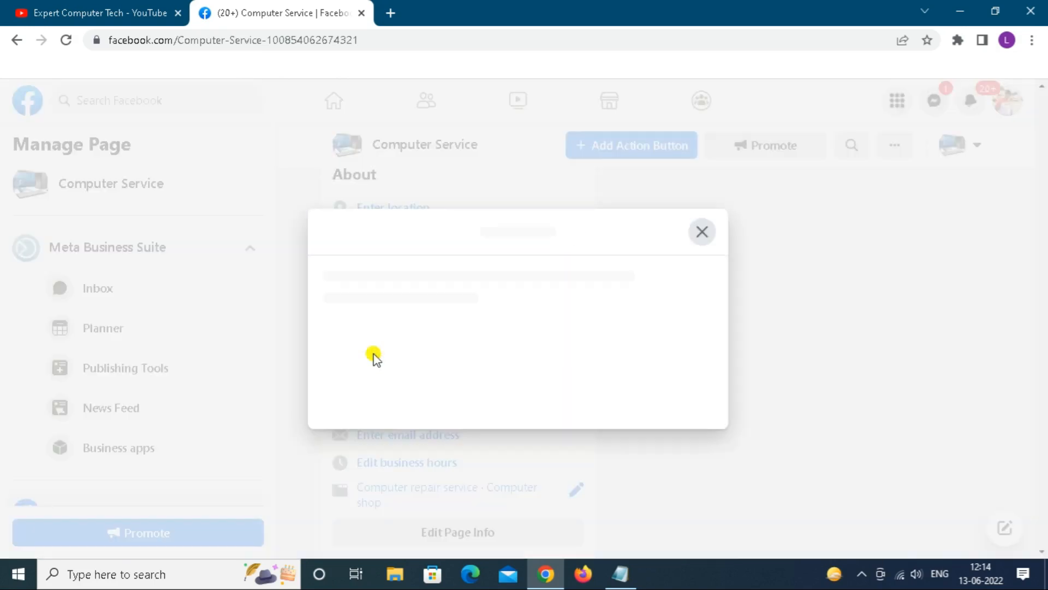
click(331, 358)
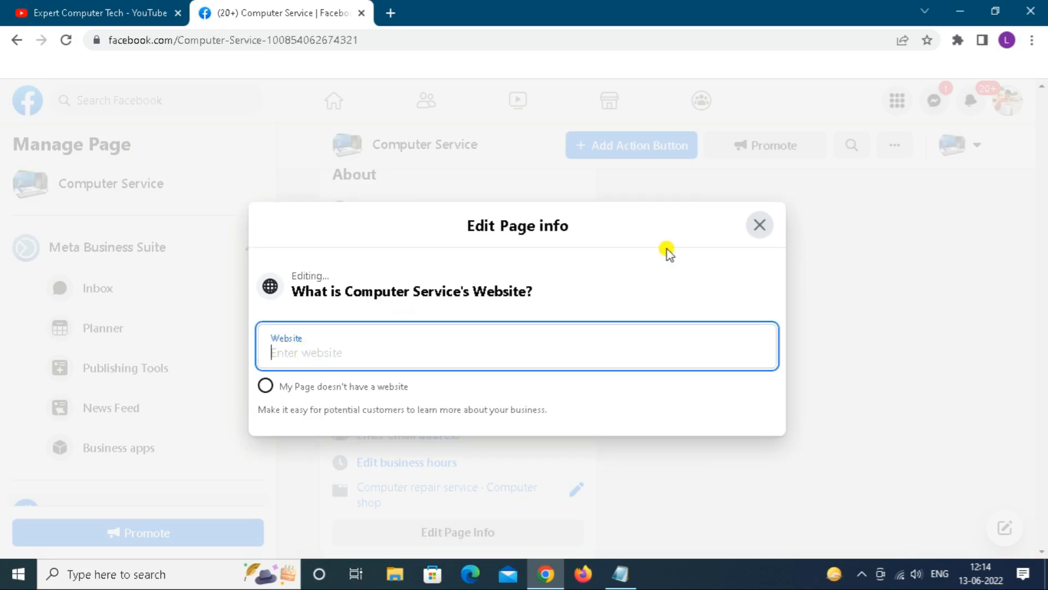
click(758, 230)
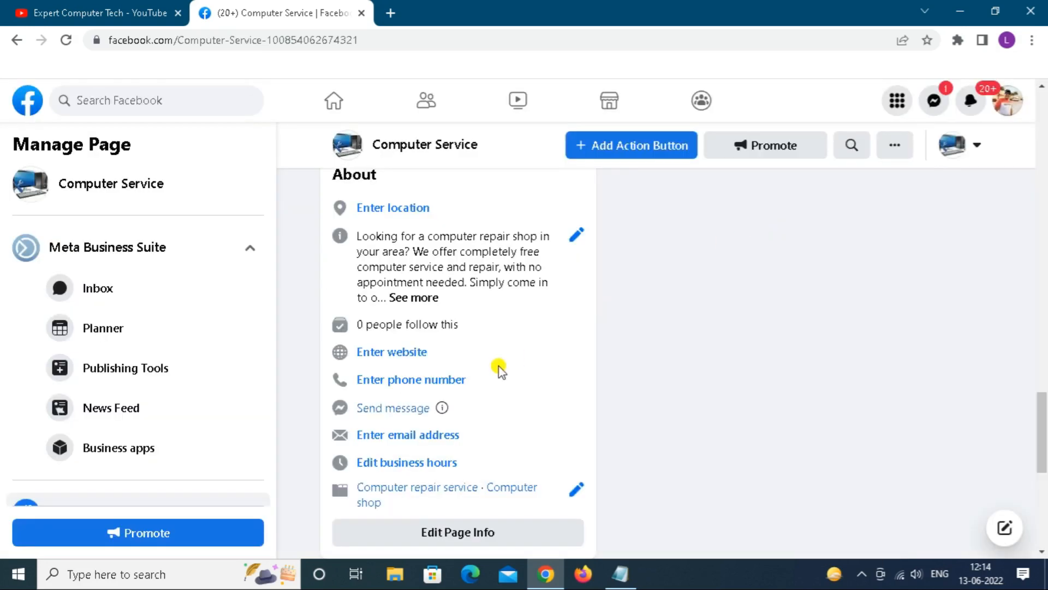
click(391, 441)
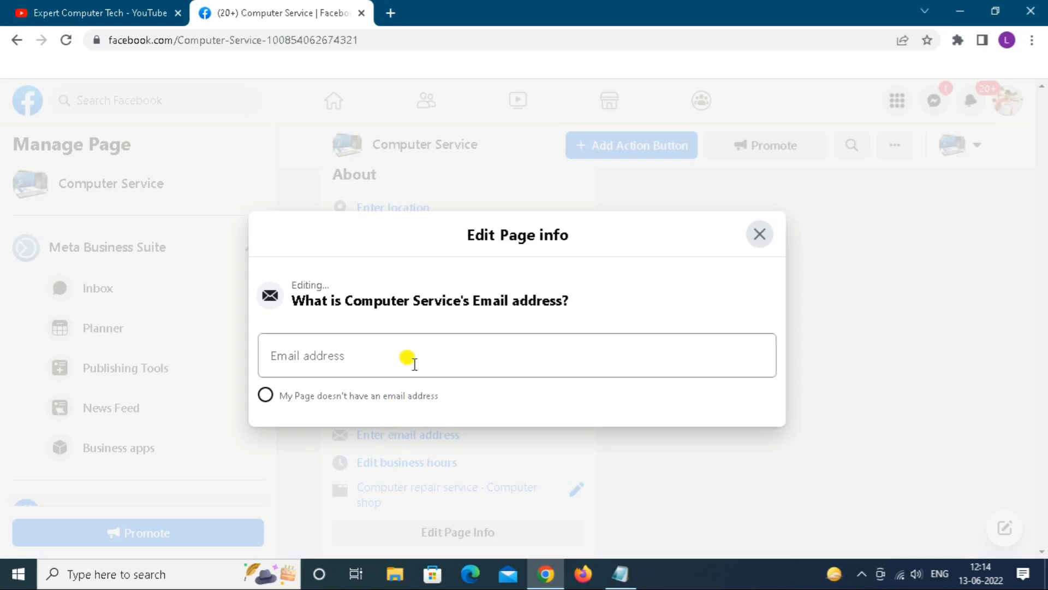
click(408, 358)
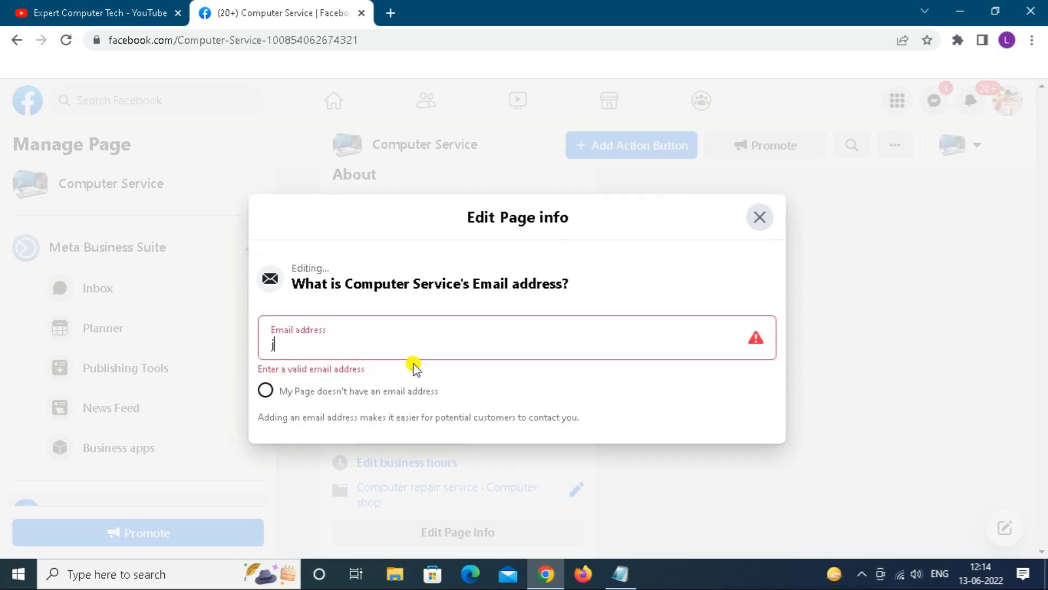
click(755, 224)
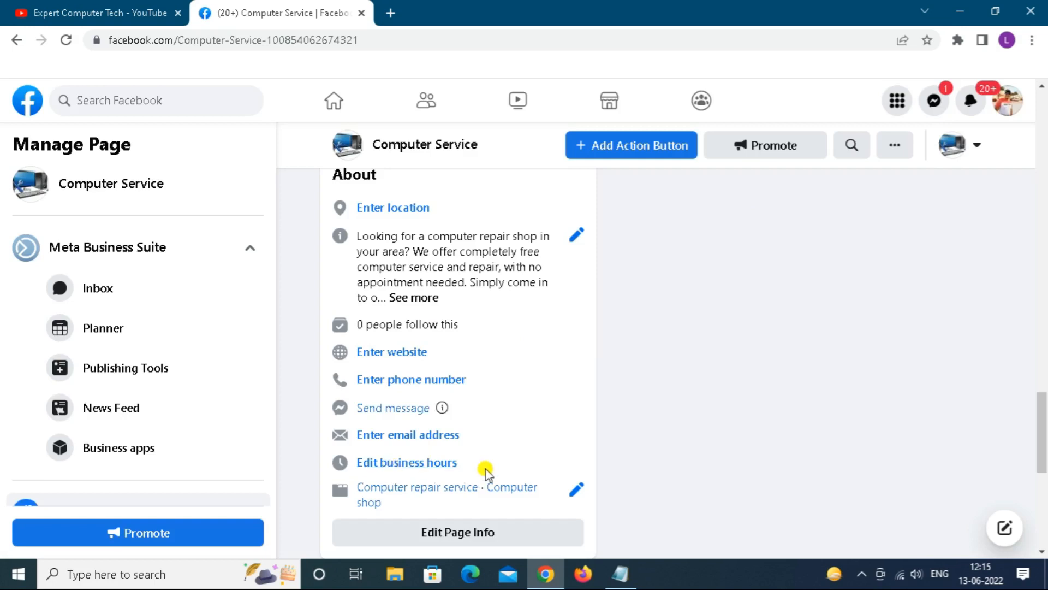
- Set the Page's business hours option to Open during selected hours
click(446, 463)
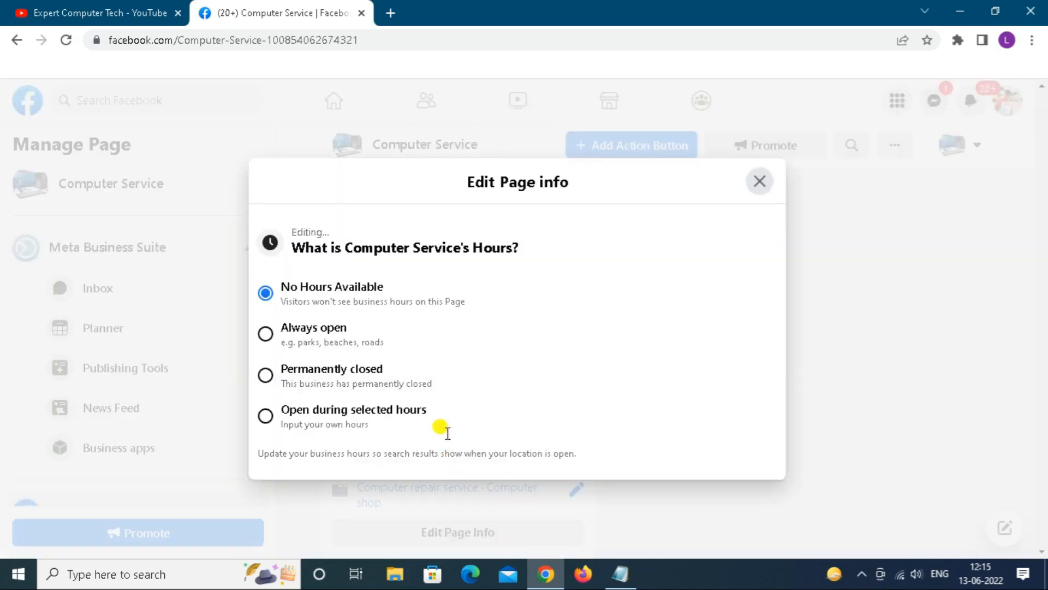
click(266, 334)
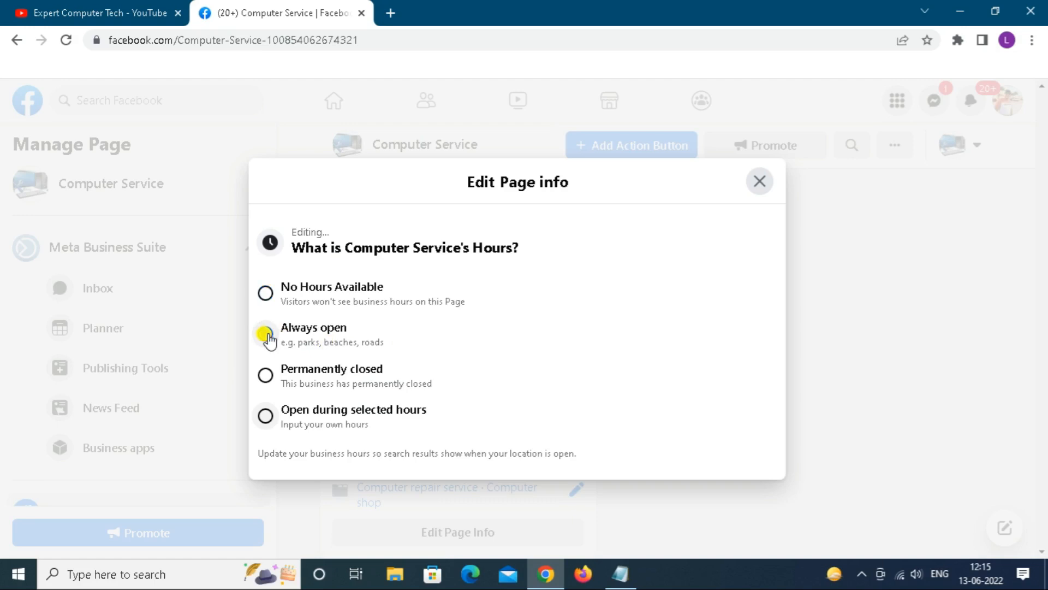
click(266, 375)
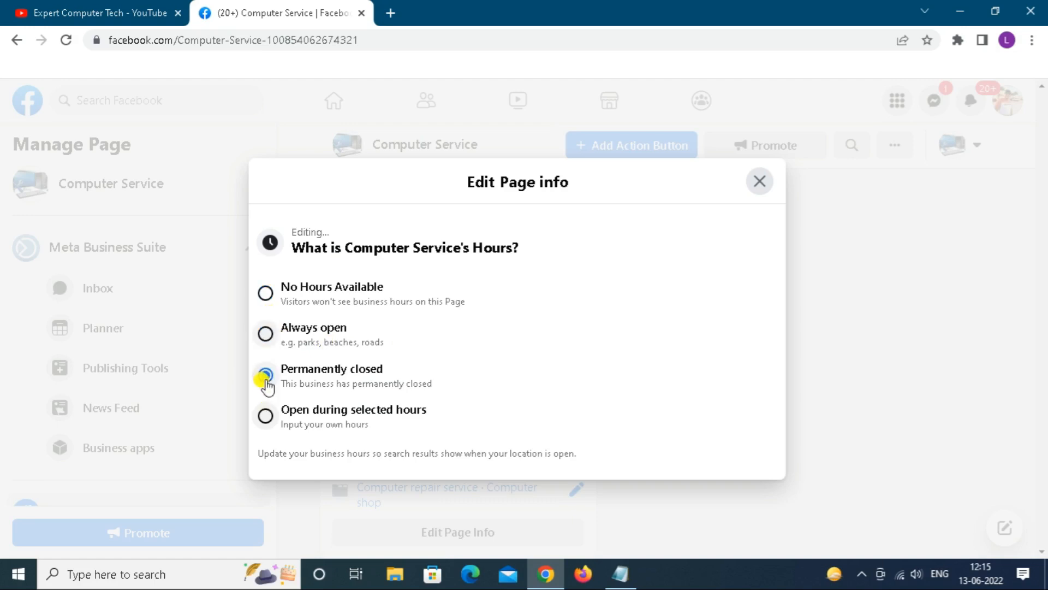
click(262, 416)
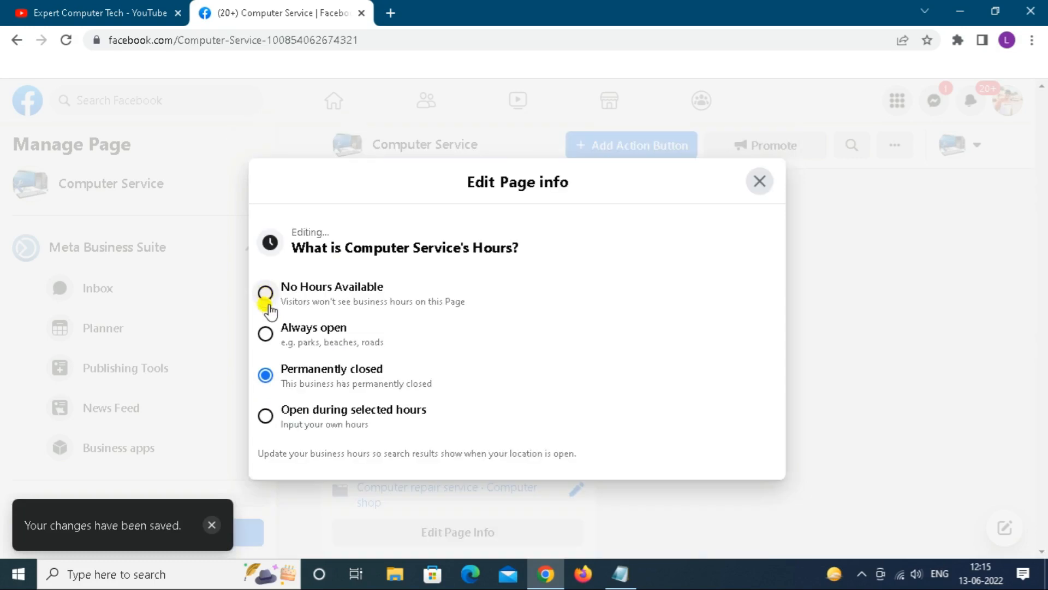
click(263, 420)
click(264, 417)
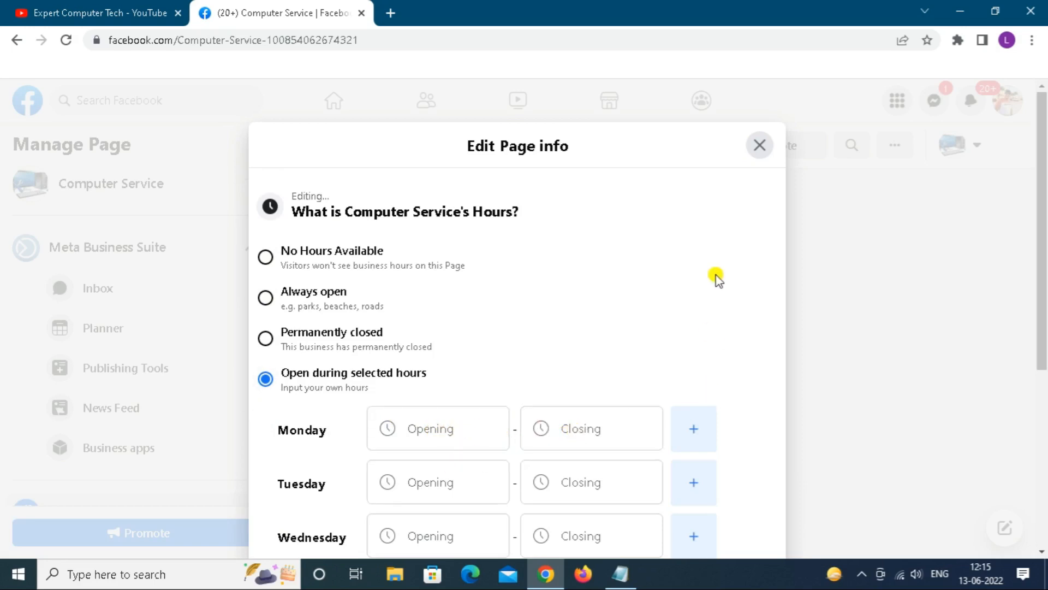
- Close the business hours form without saving and return to the beginning of the Computer Service Page
click(759, 147)
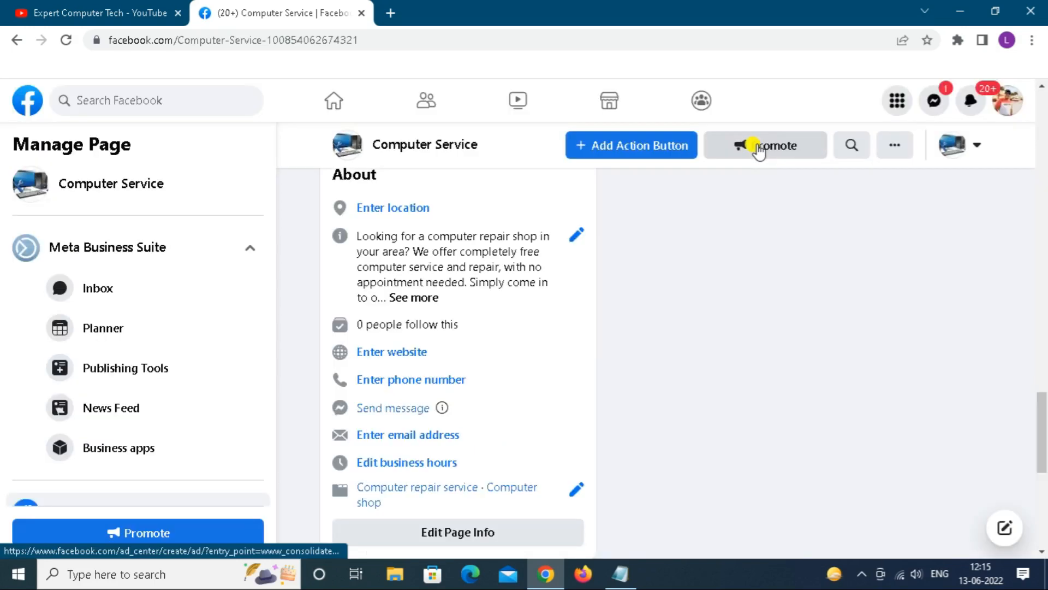
drag(1040, 415, 1040, 400)
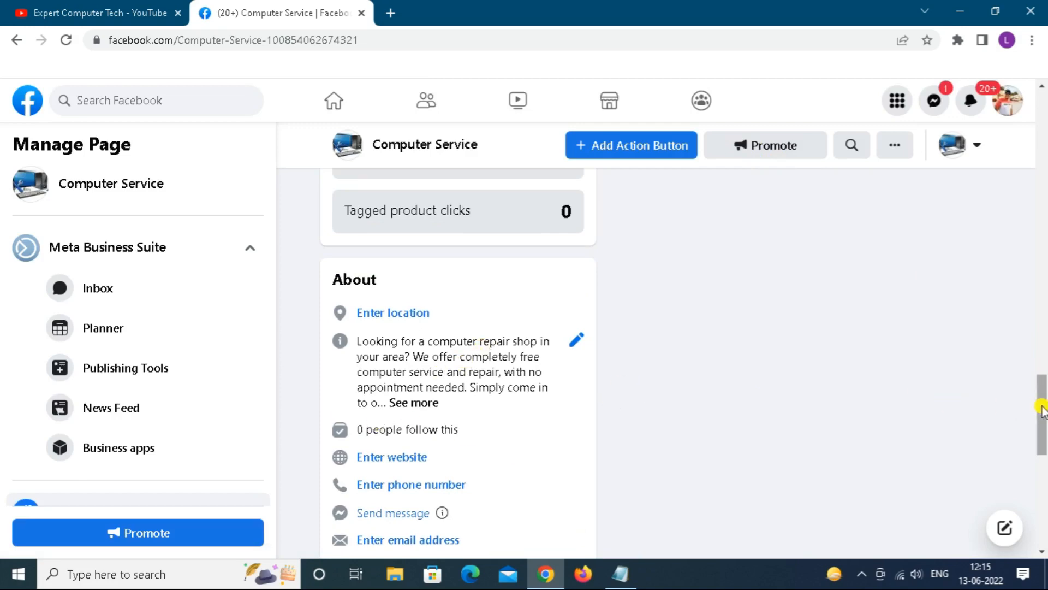
drag(1041, 410, 1042, 102)
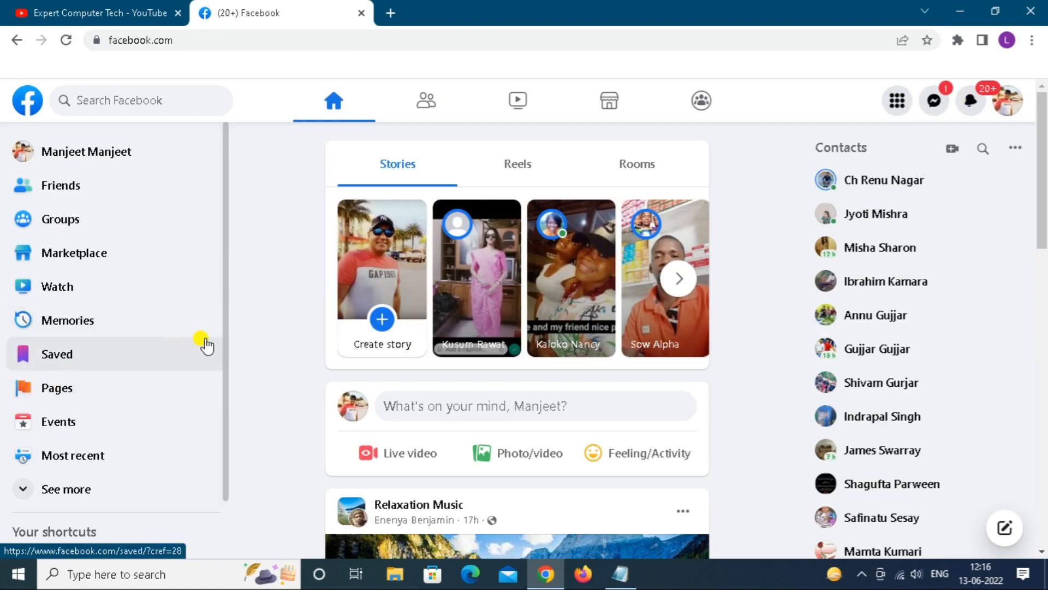
- Open the Computer Service Page from the account's managed Pages and view its cover and profile images
click(48, 393)
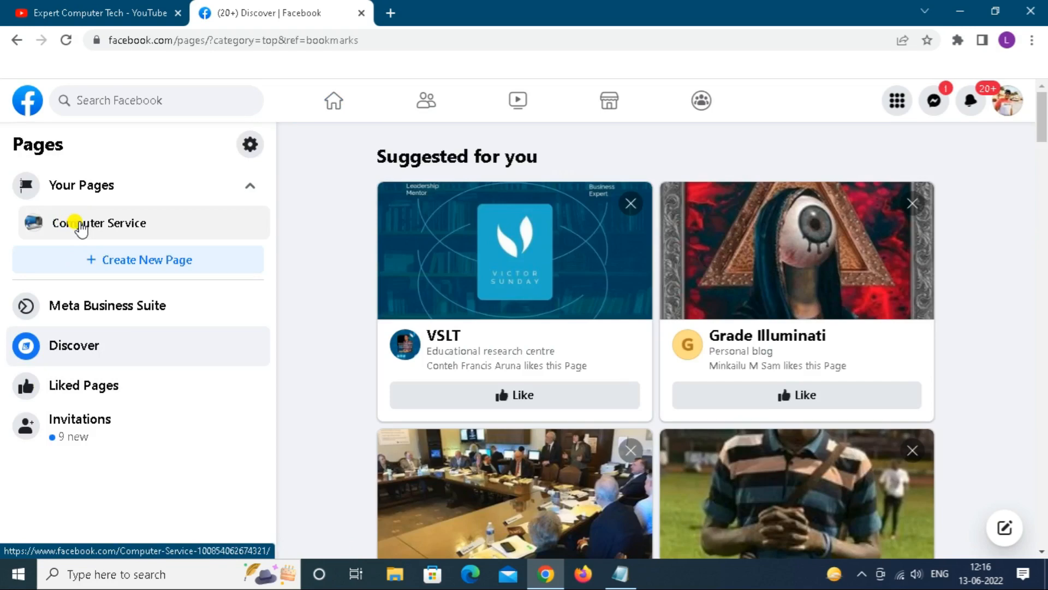
click(80, 224)
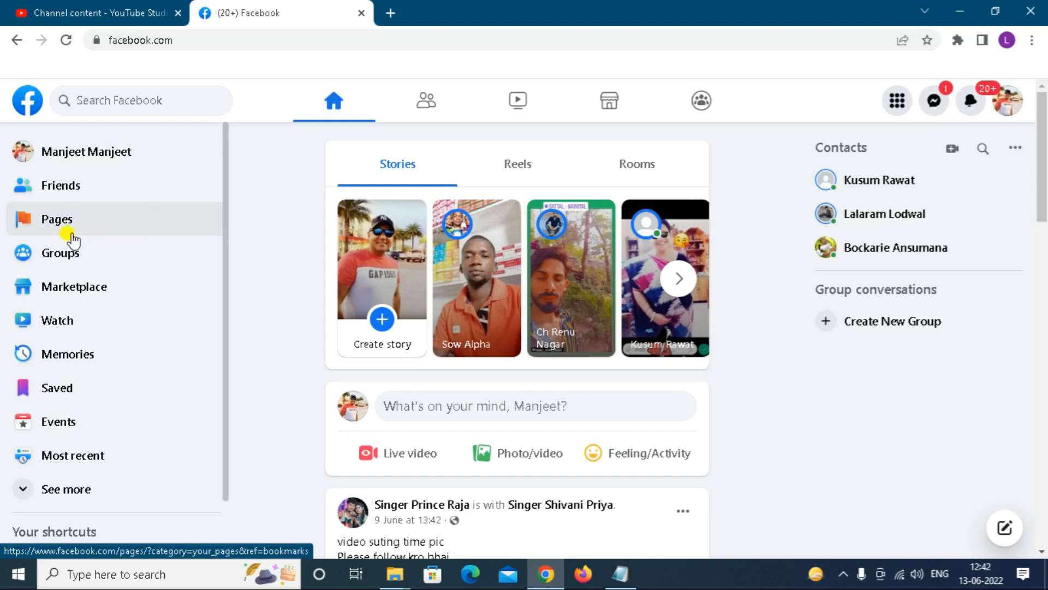
click(71, 229)
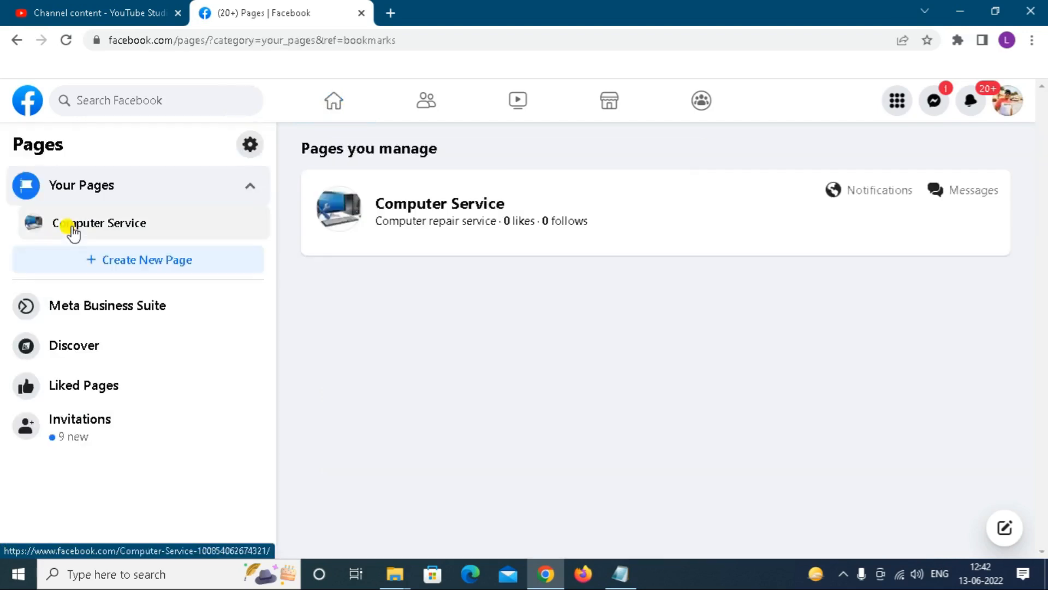
click(85, 228)
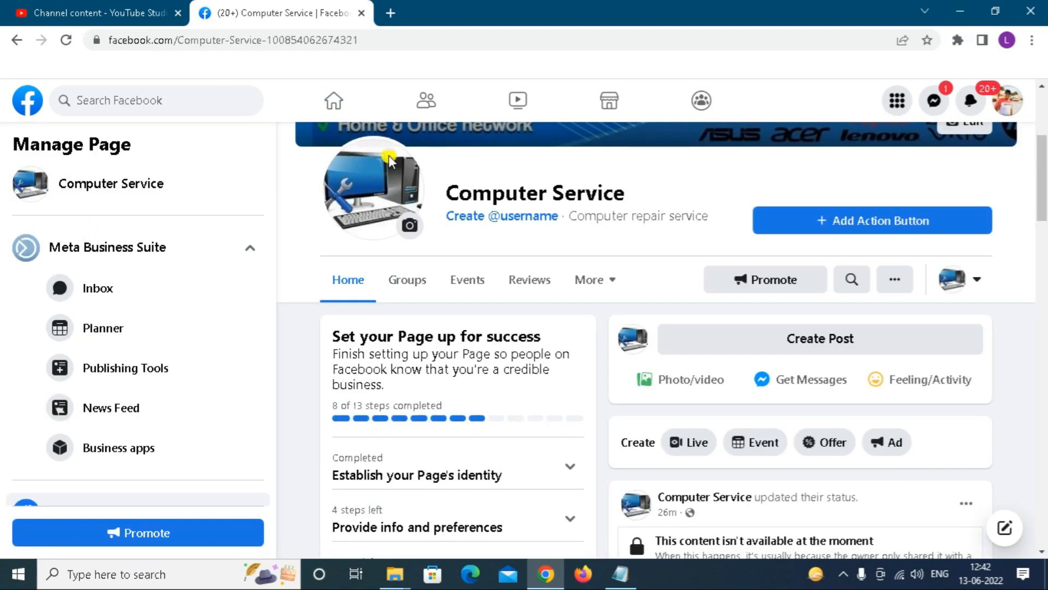
scroll(1043, 158, up, 2)
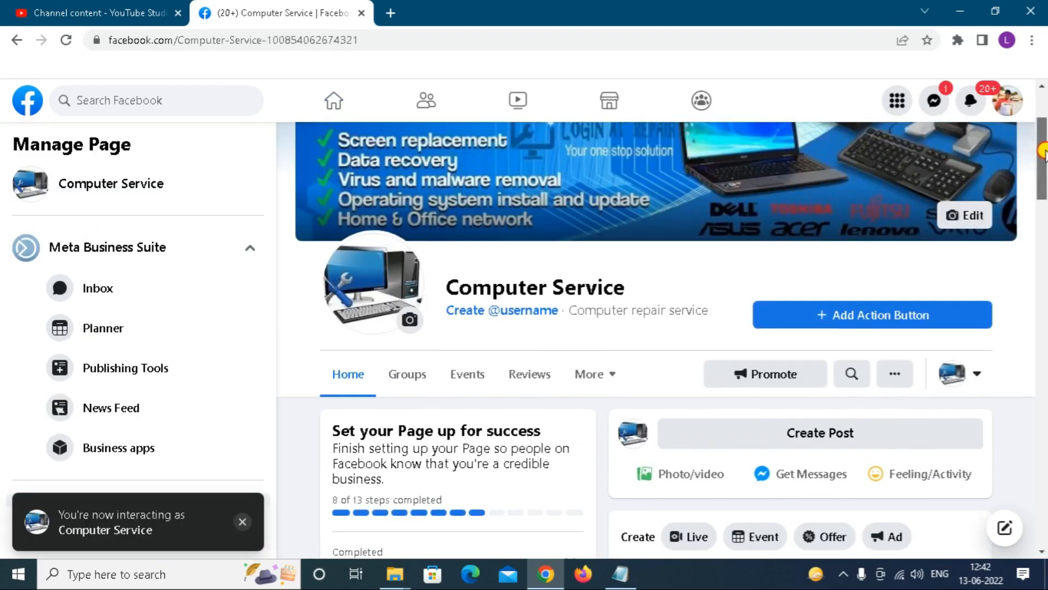
drag(1044, 151, 1040, 61)
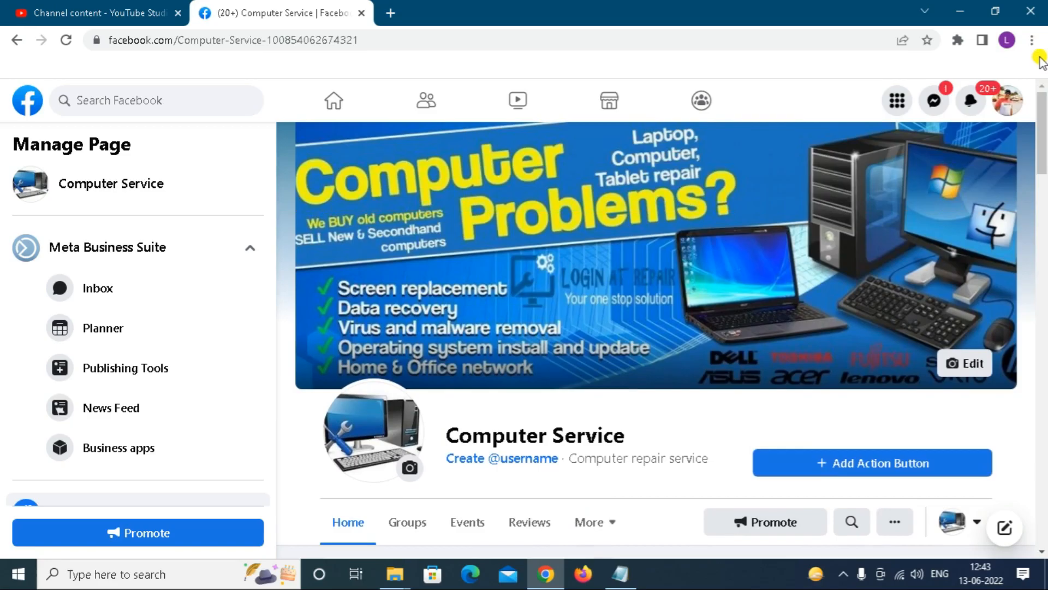